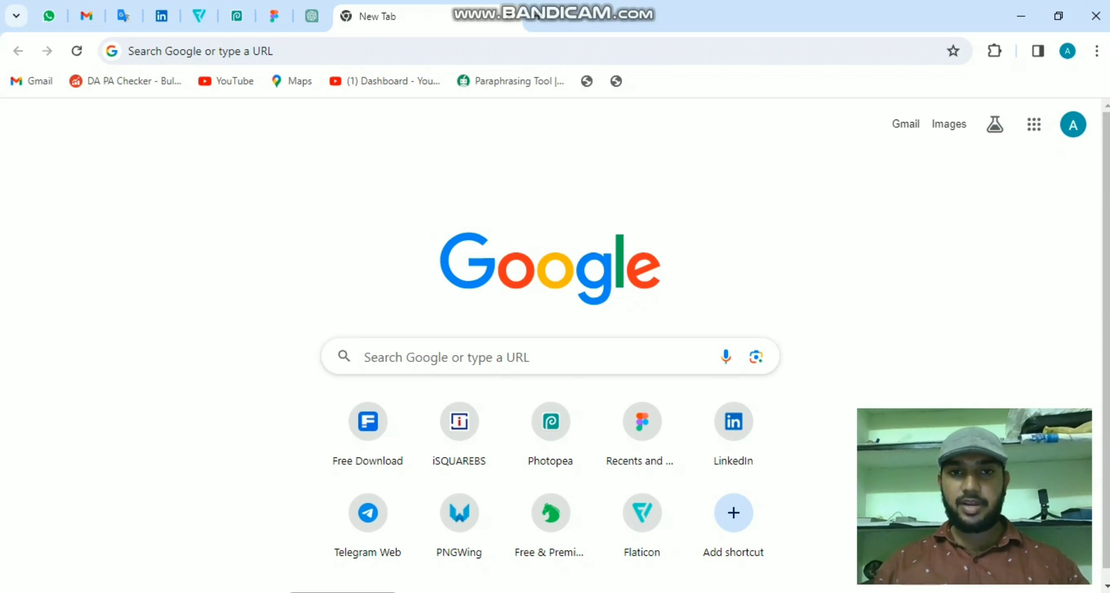
# - Search Google for wordpress and open the WordPress.com site
pyautogui.click(536, 50)
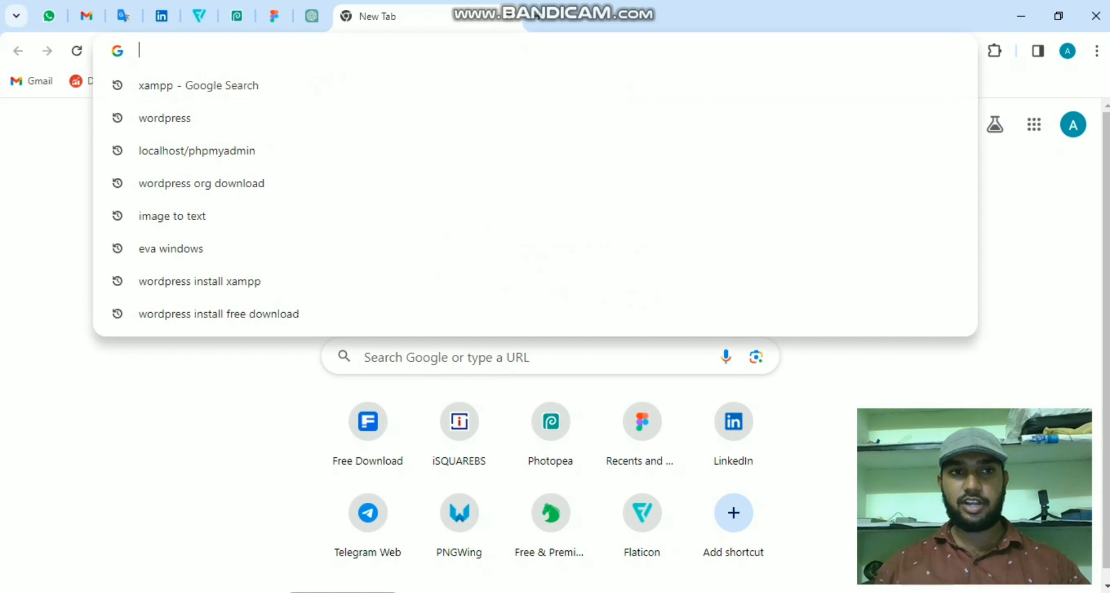
pyautogui.write('wo')
pyautogui.press('Return')
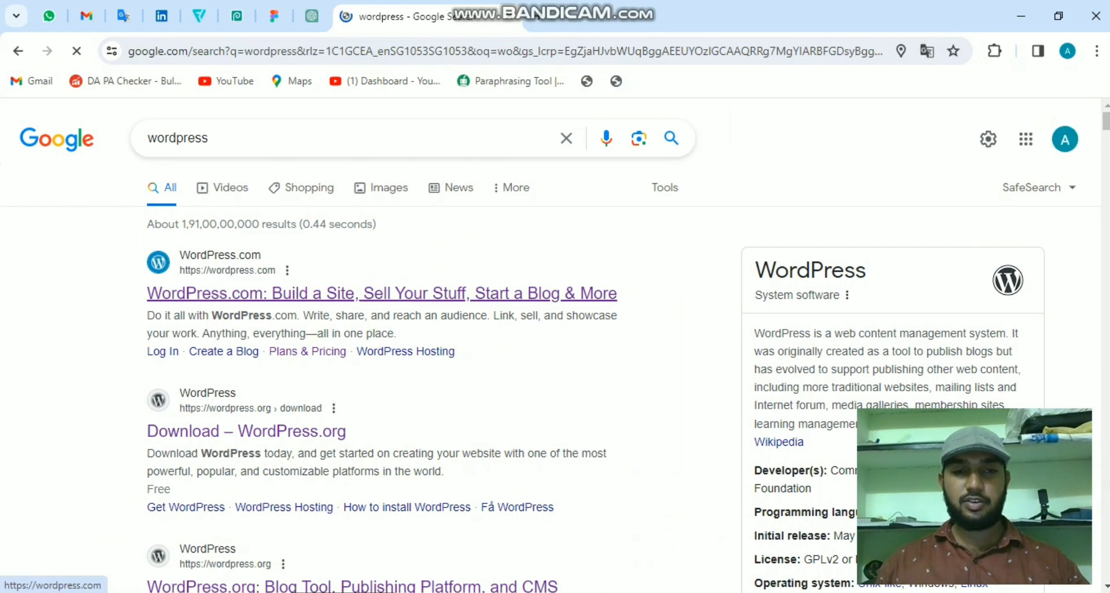
pyautogui.click(382, 293)
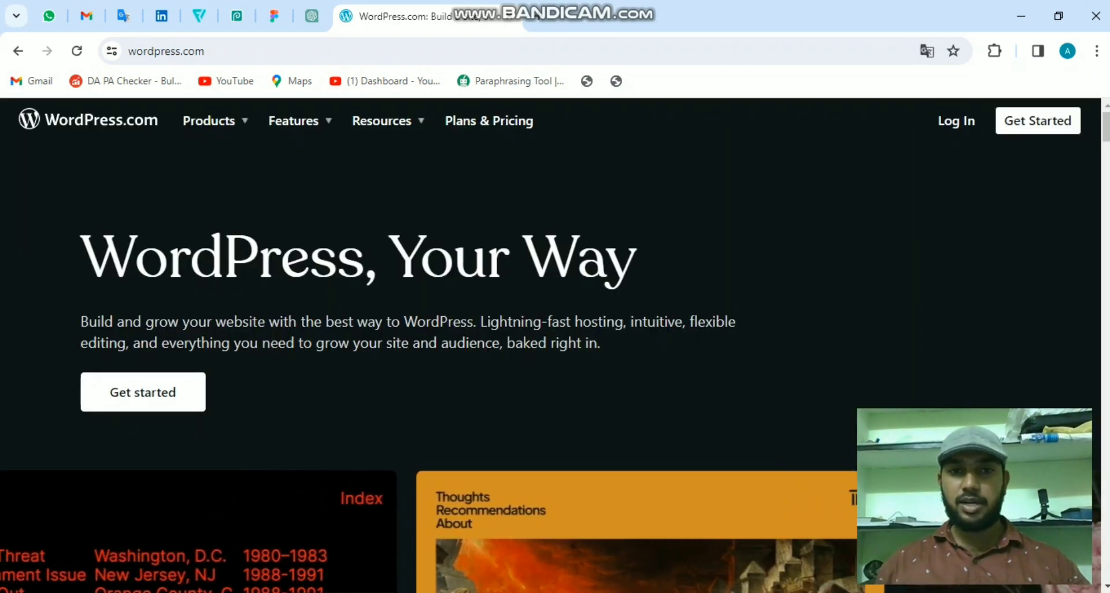
# - Open WordPress.com Plans & Pricing and scroll through the Free to Entrepreneur plan cards
pyautogui.click(488, 120)
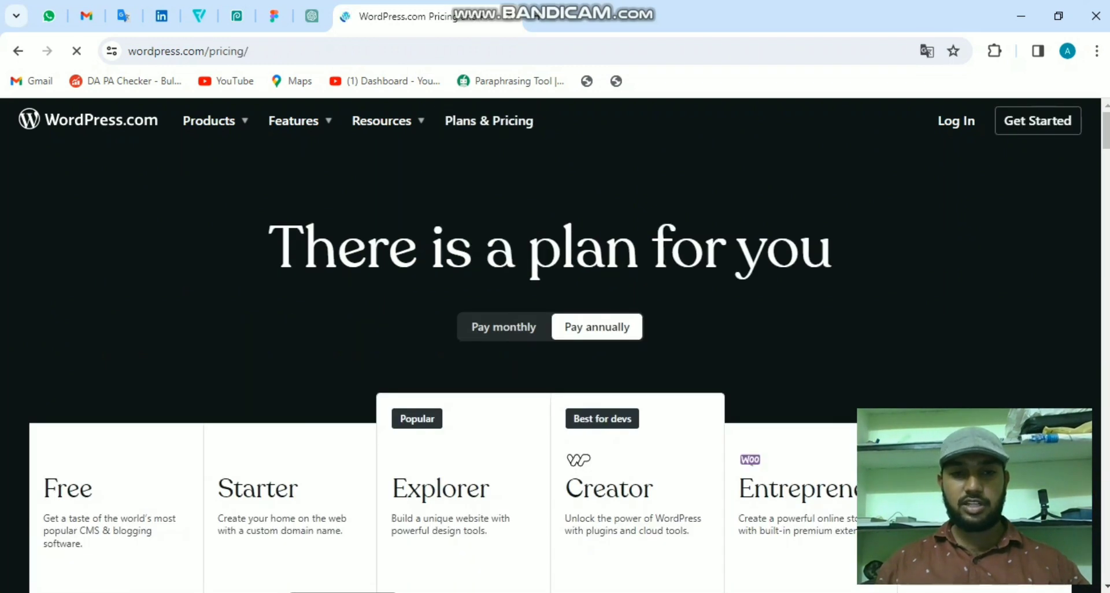
pyautogui.scroll(-3, 549, 346)
pyautogui.scroll(-1, 549, 346)
pyautogui.scroll(-1, 549, 347)
pyautogui.scroll(1, 549, 346)
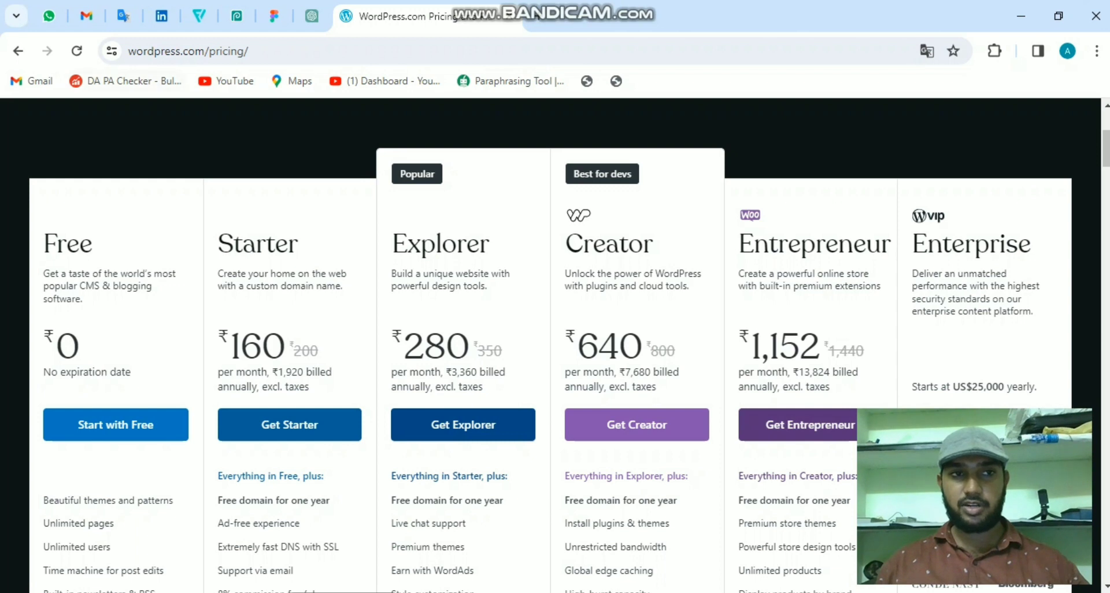
pyautogui.scroll(3, 549, 347)
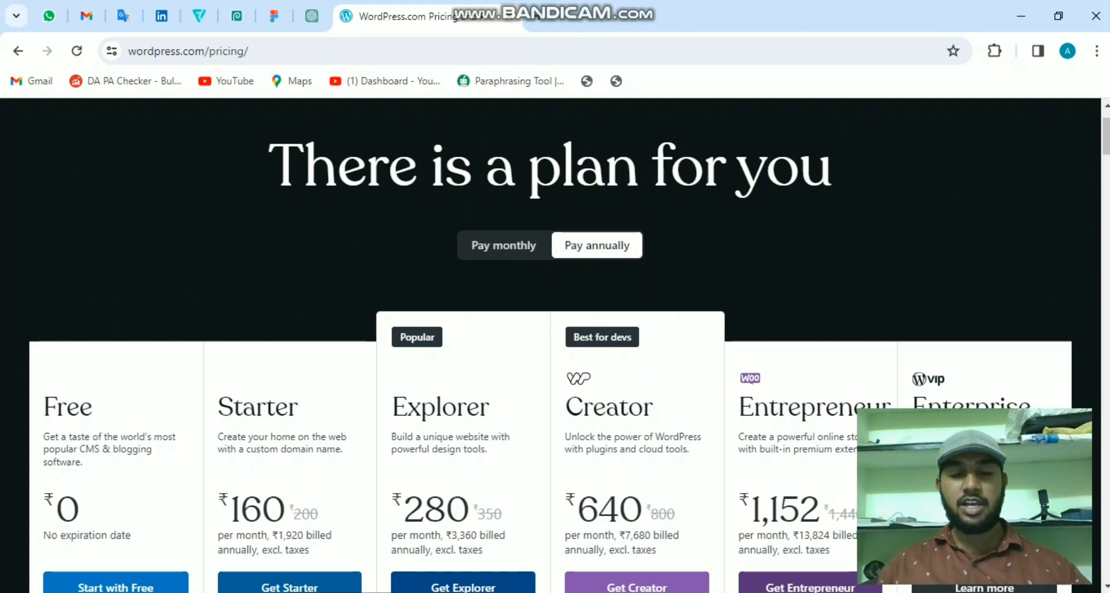
# - Return to the search results, open WordPress.org's Download page and scroll to Download WordPress 6.4.2
pyautogui.click(18, 51)
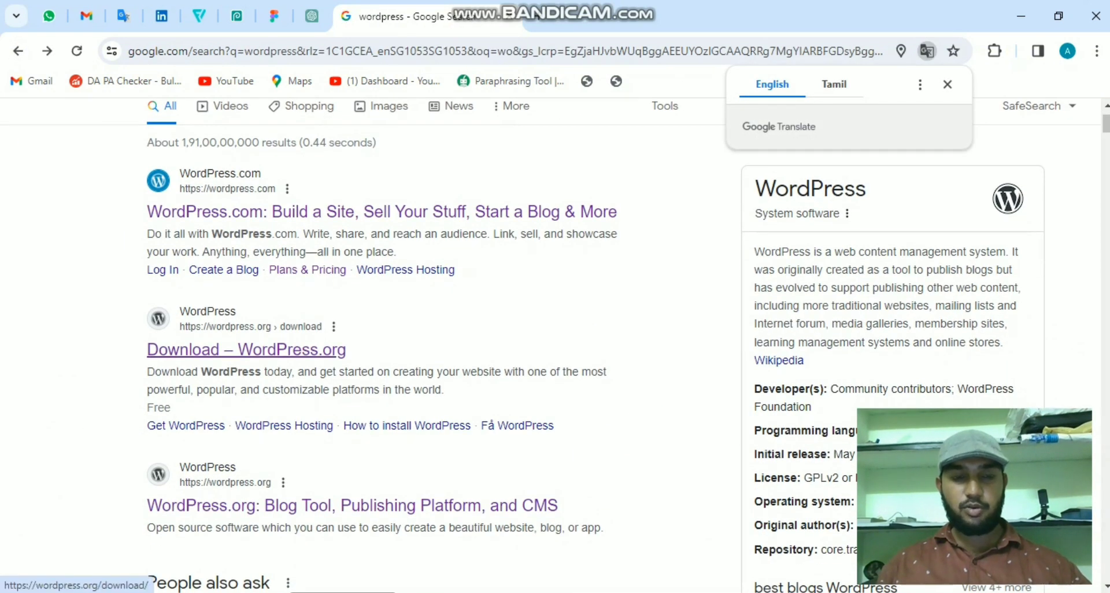
pyautogui.click(246, 349)
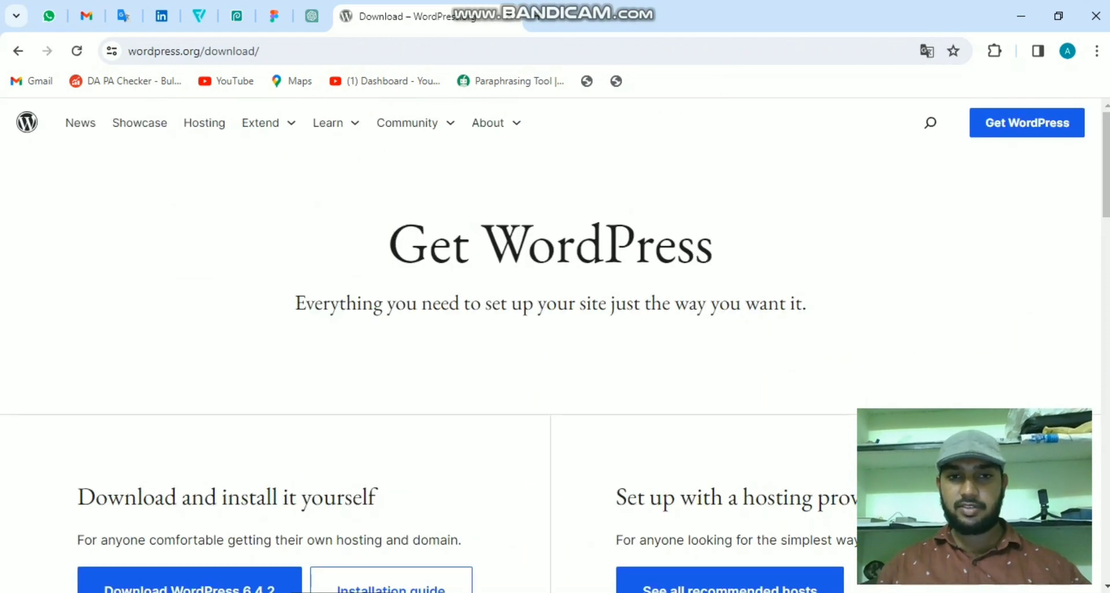
pyautogui.scroll(-1, 555, 345)
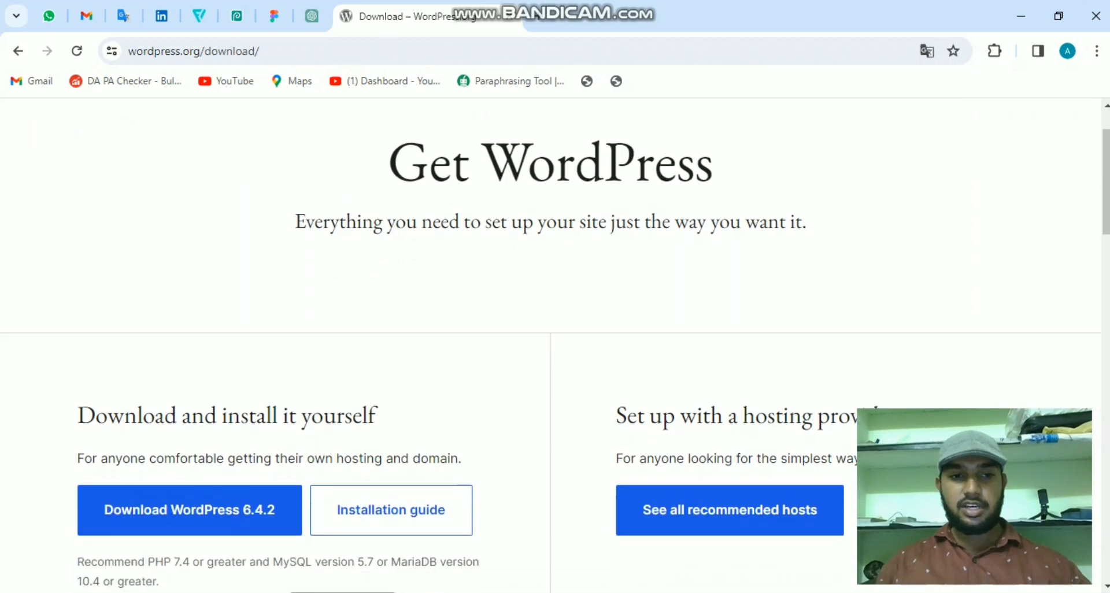
pyautogui.scroll(-1, 190, 428)
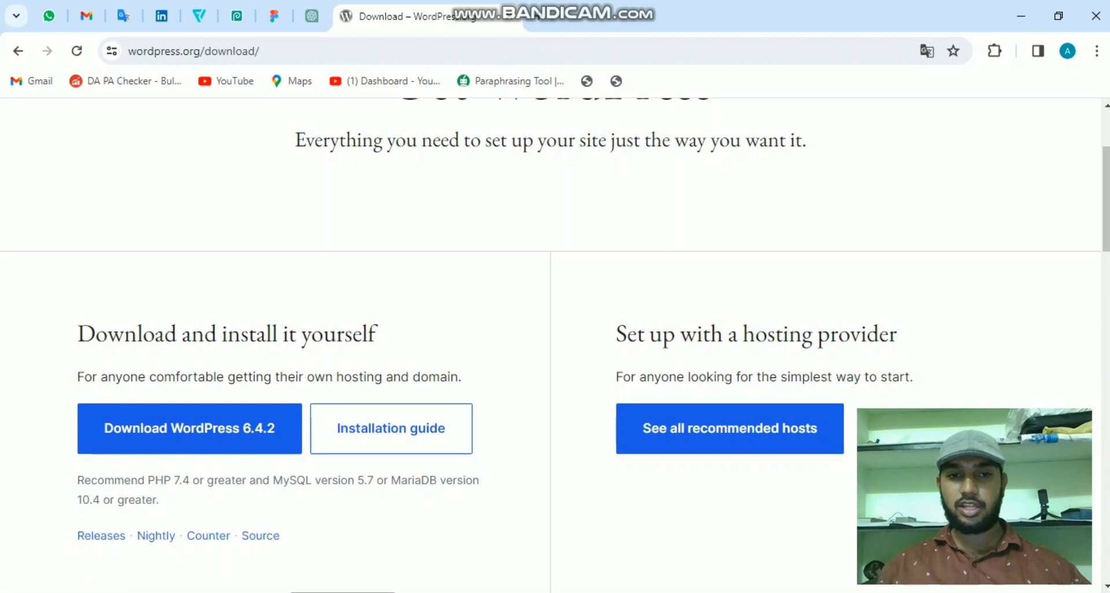
# - In a new tab, search xampp and open the Apache Friends XAMPP download page
pyautogui.click(538, 16)
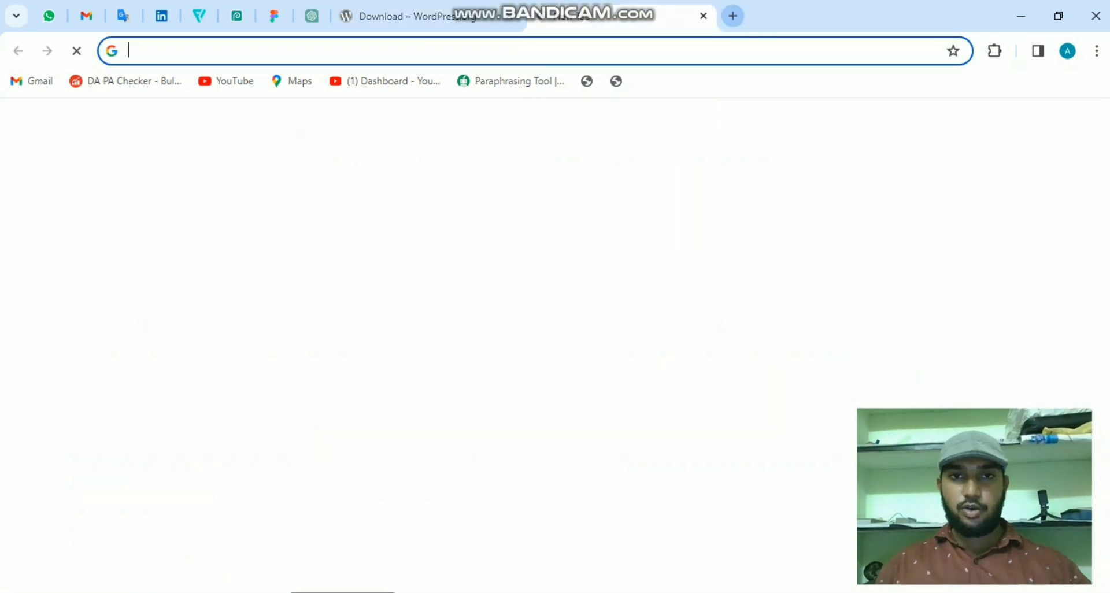
pyautogui.write('xampp')
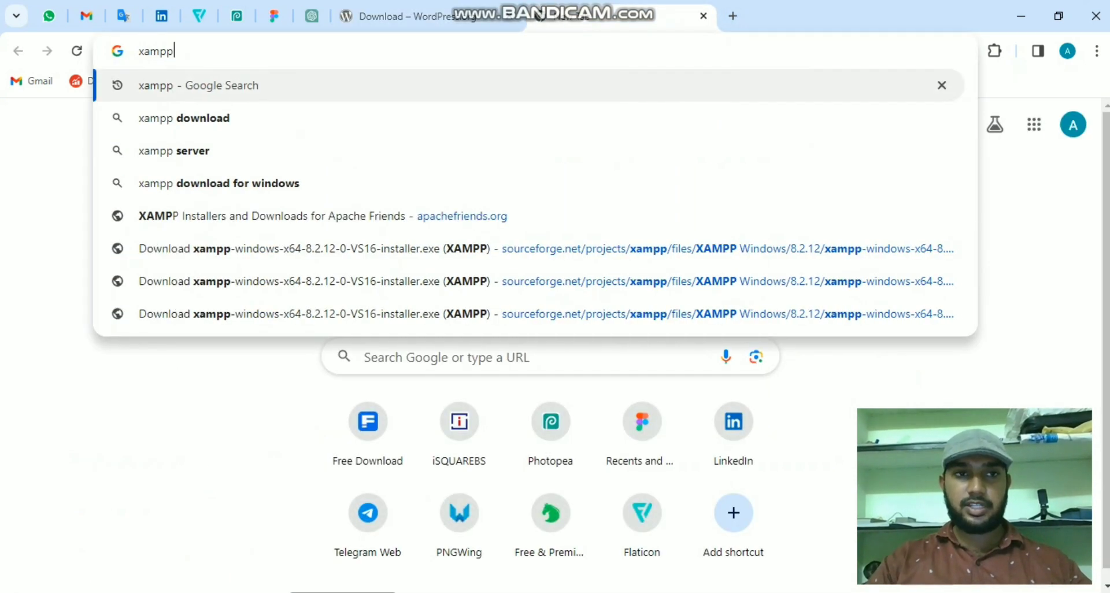
pyautogui.press('Return')
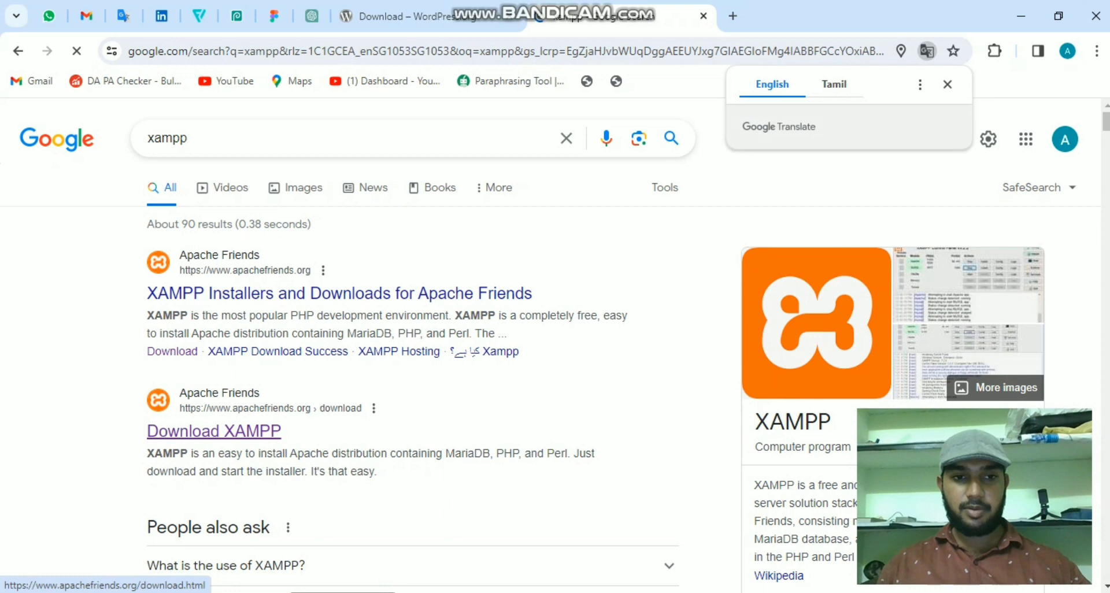
pyautogui.click(214, 431)
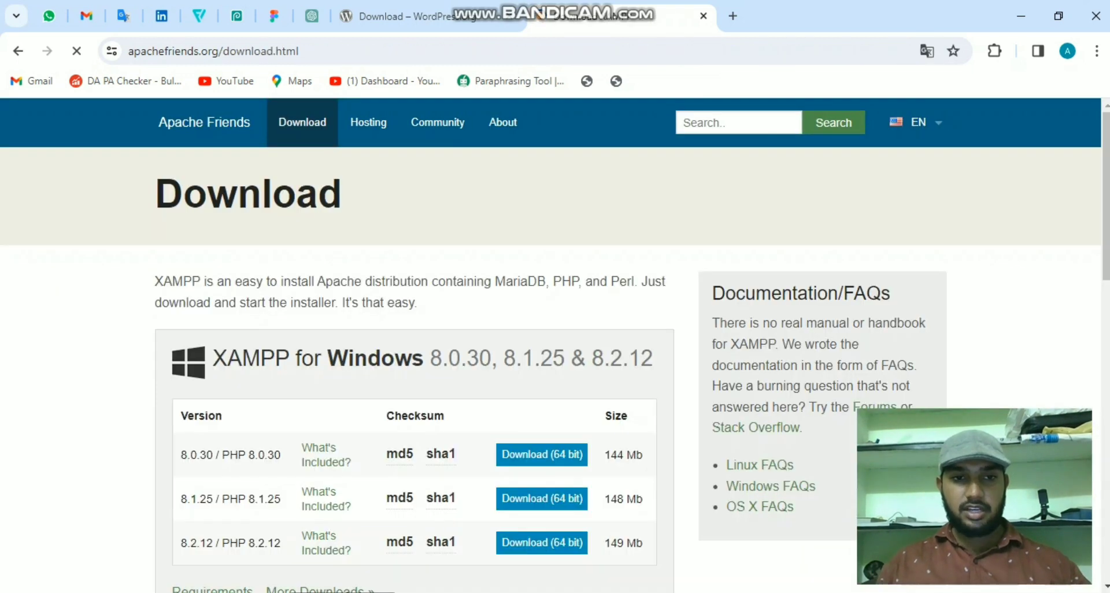
# - Scroll the XAMPP for Windows versions, then switch to the D:\softwares\wordpress folder
pyautogui.scroll(-5, 555, 347)
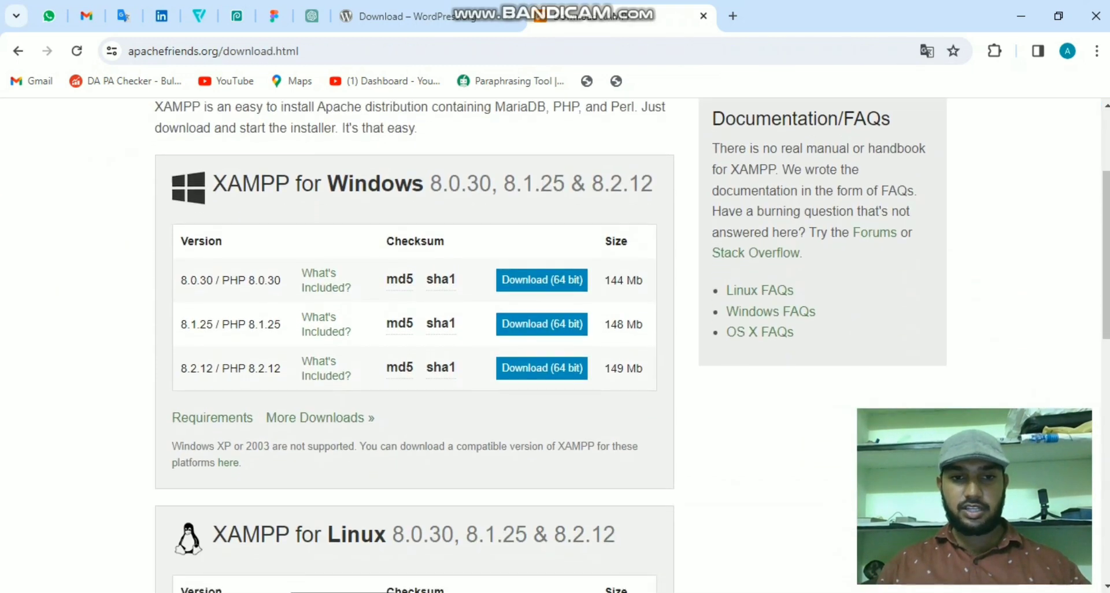
pyautogui.scroll(-6, 413, 347)
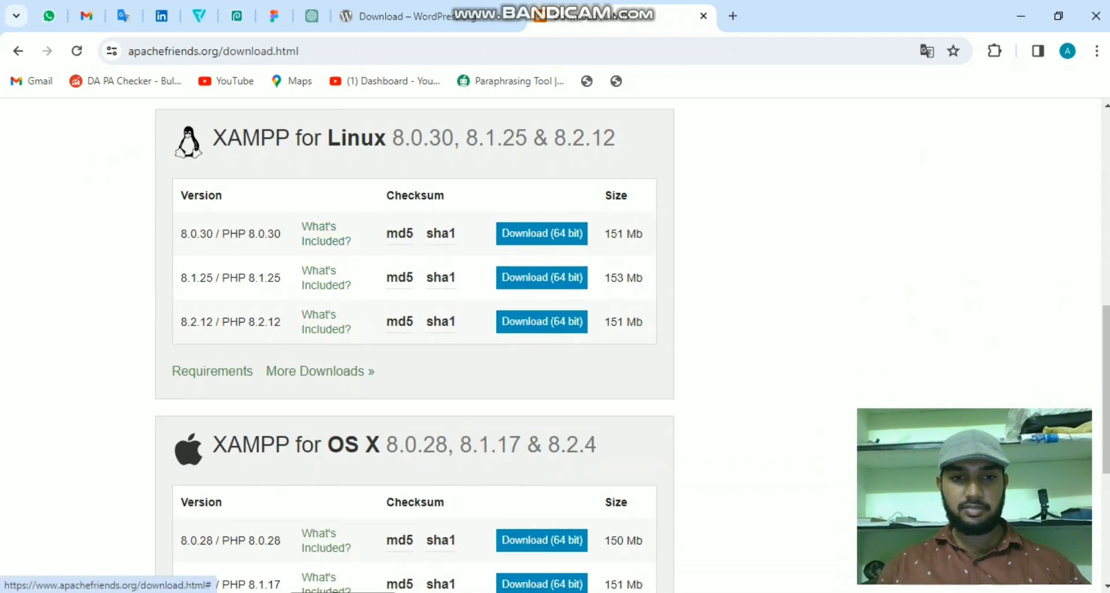
pyautogui.scroll(6, 413, 347)
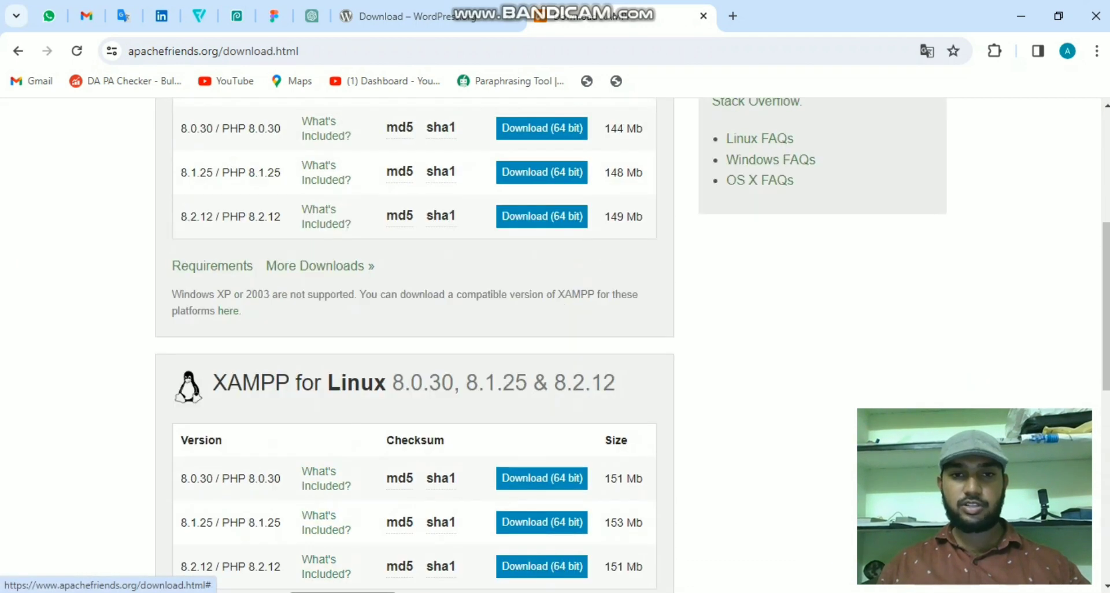
pyautogui.scroll(3, 541, 291)
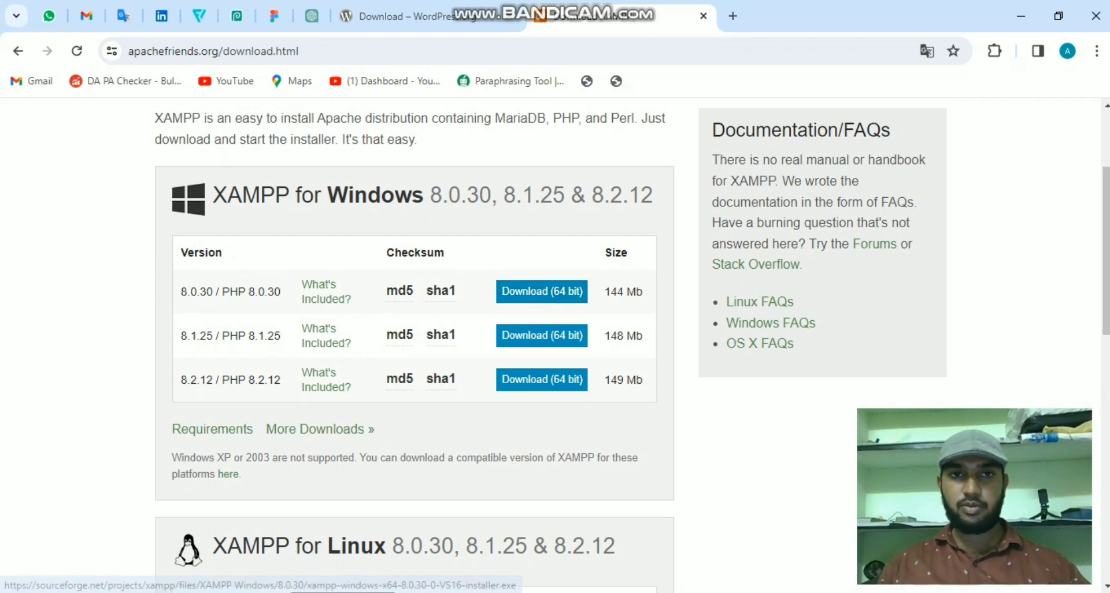
pyautogui.click(399, 16)
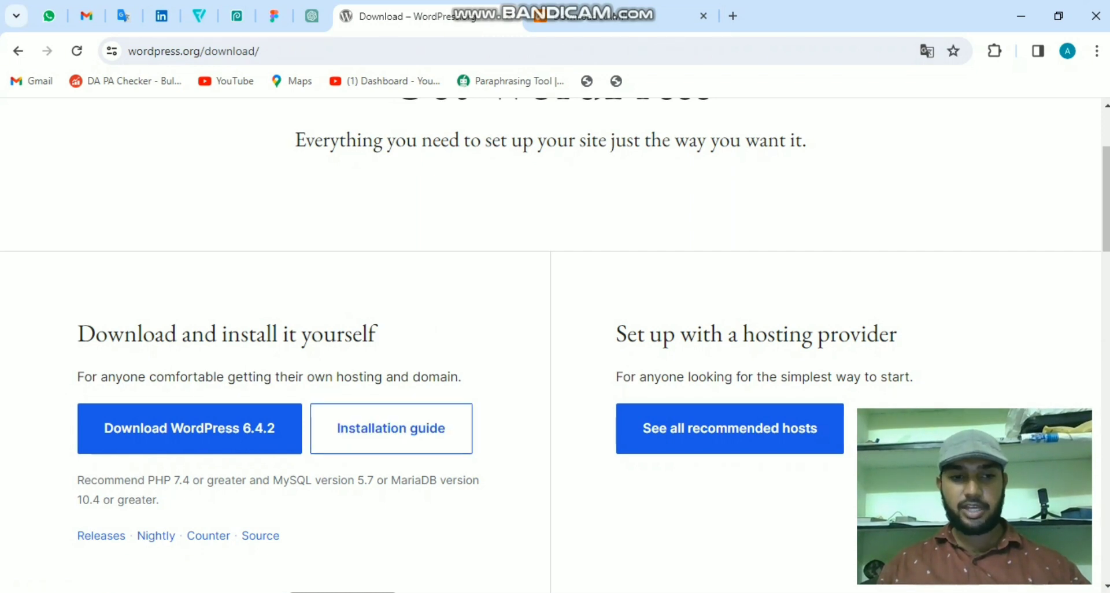
pyautogui.hotkey('alt', 'Tab')
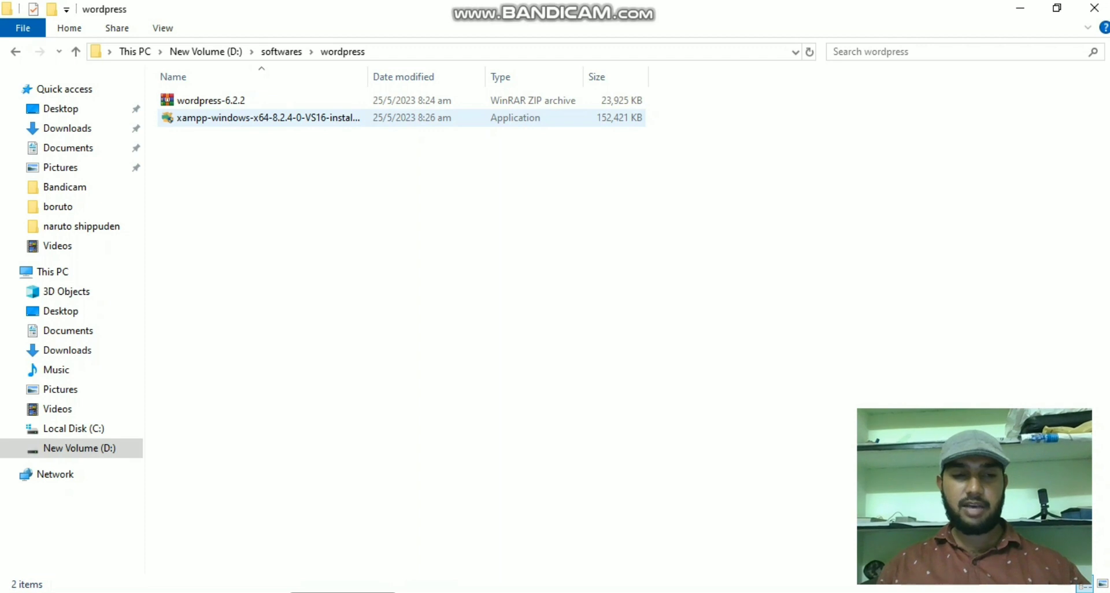
# - Install XAMPP with default components into C:\xampp in English, then launch the Control Panel
pyautogui.click(266, 117)
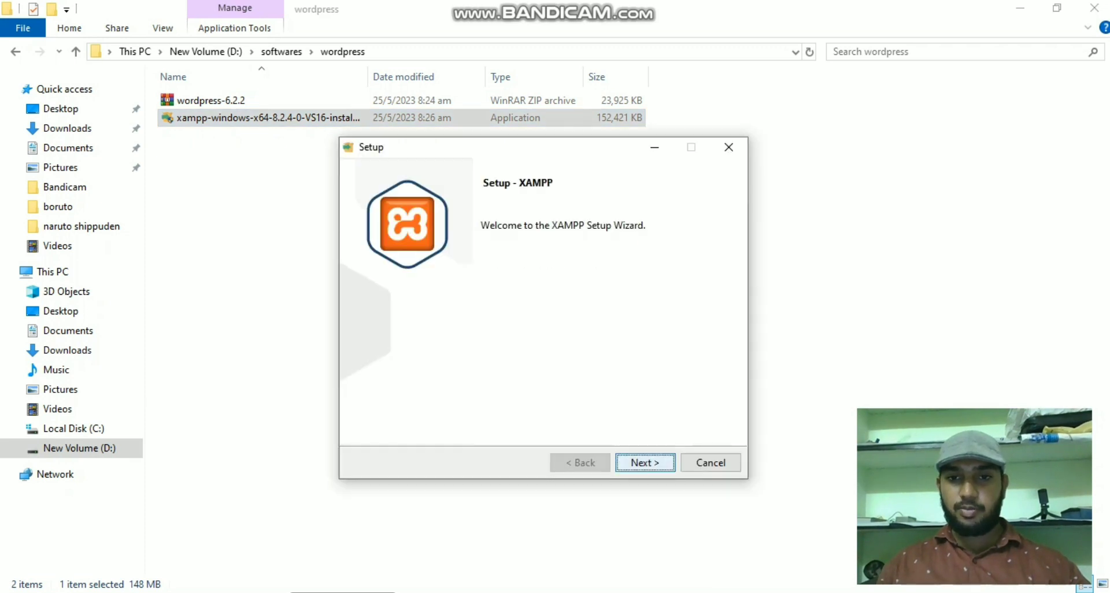
pyautogui.click(645, 462)
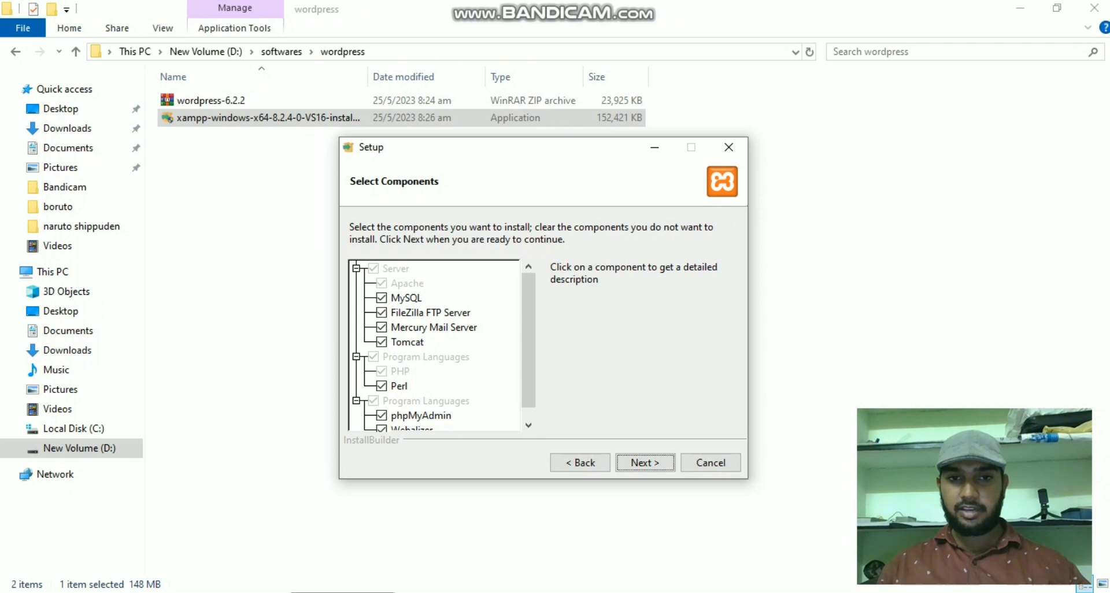
pyautogui.press('Return')
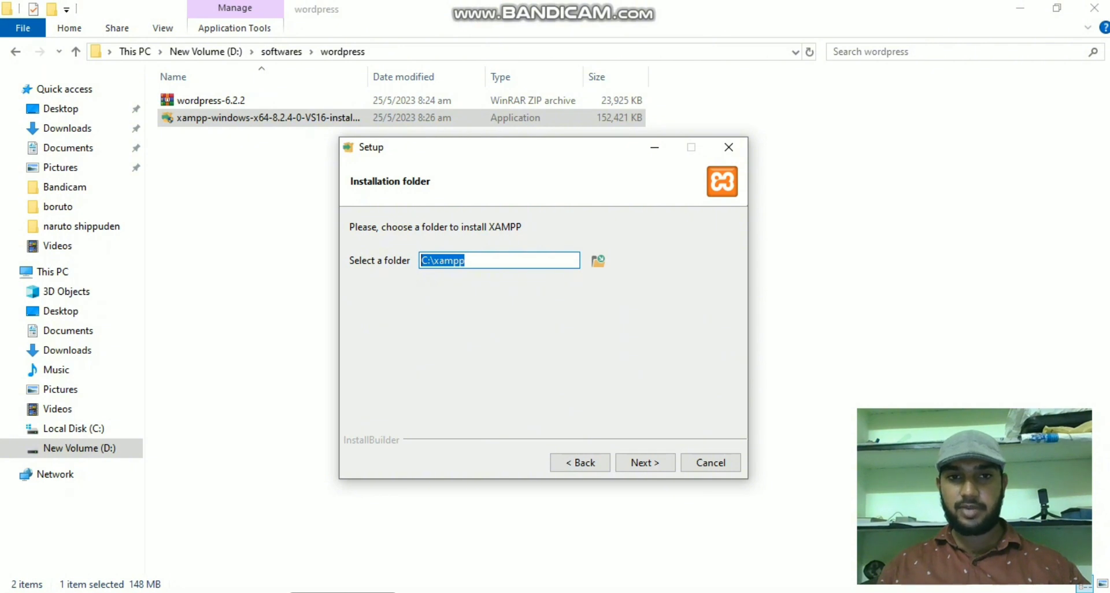
pyautogui.press('Return')
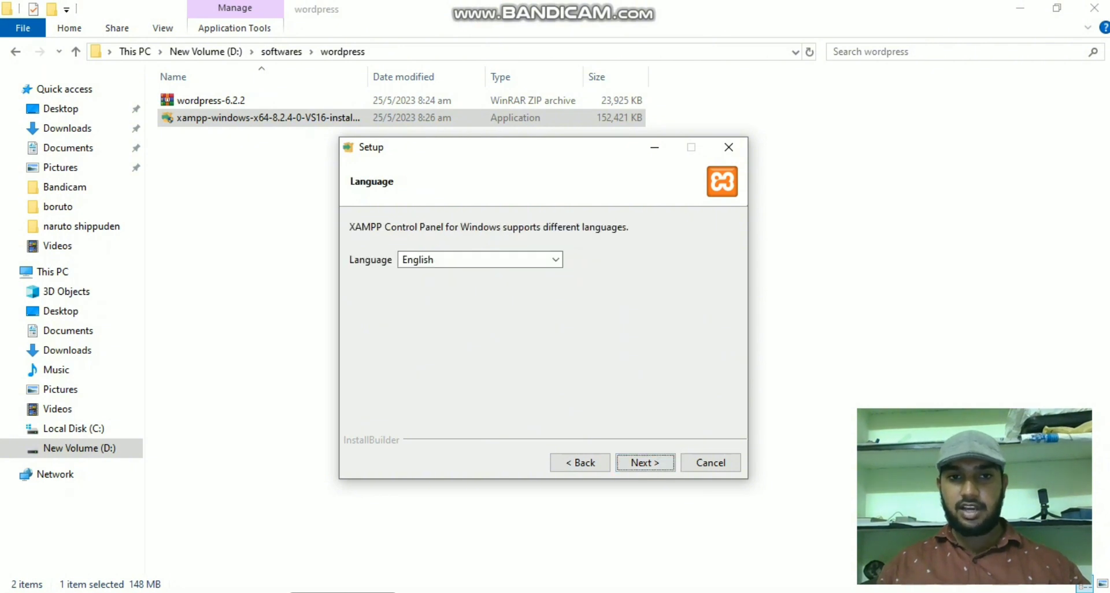
pyautogui.press('Return')
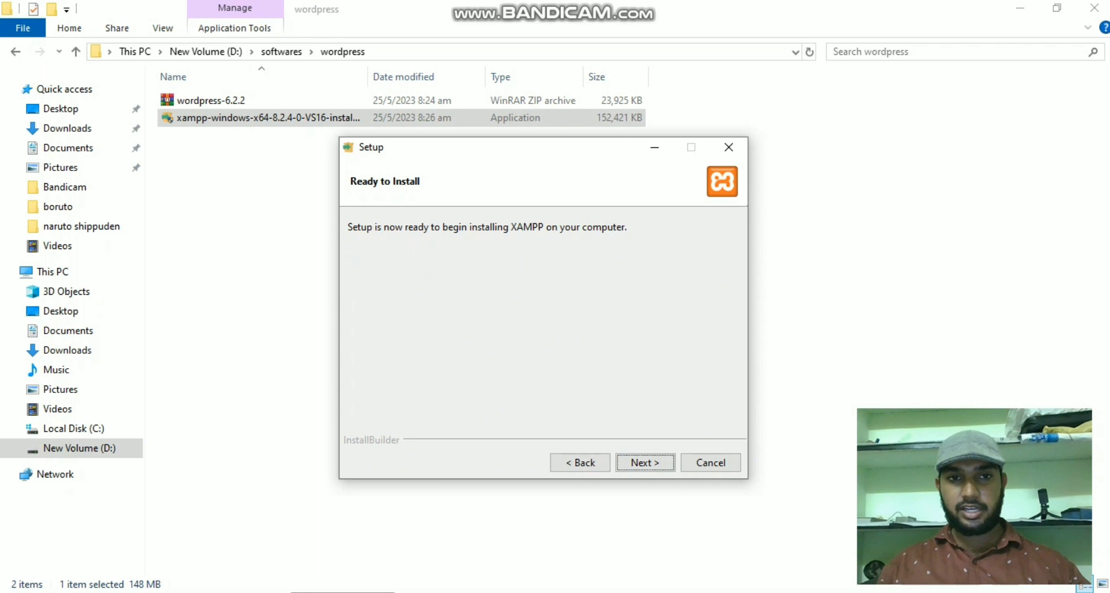
pyautogui.press('Return')
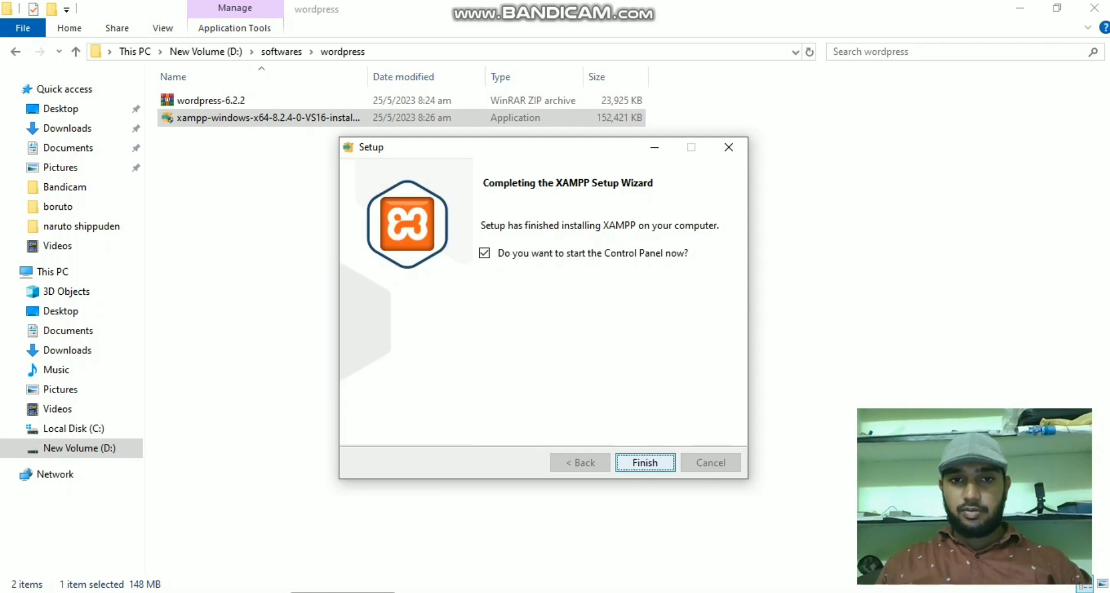
pyautogui.press('Return')
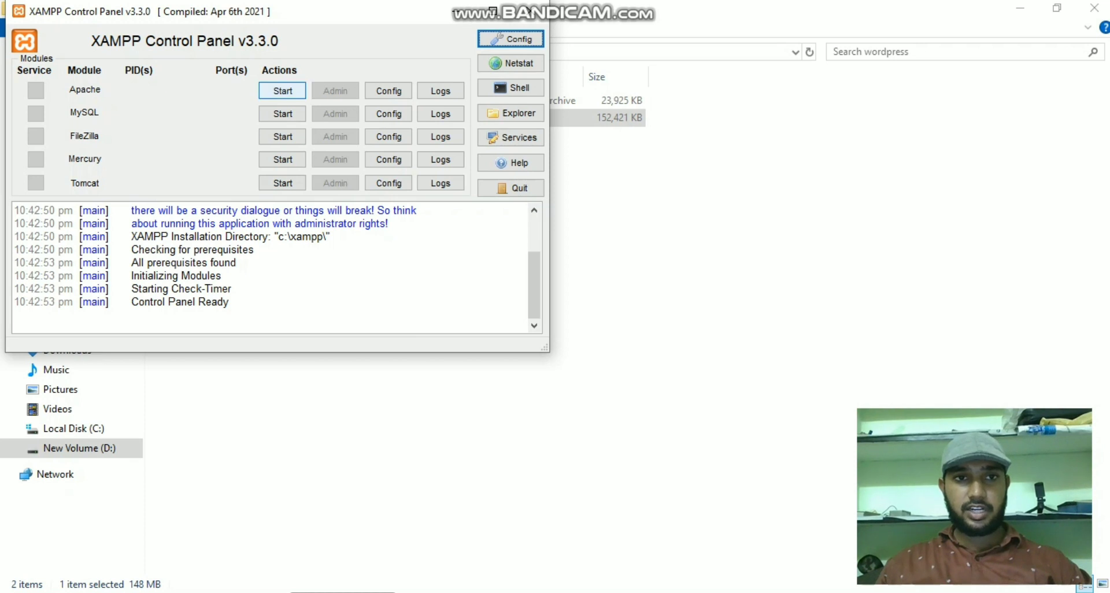
# - Start Apache and MySQL, minimize the Control Panel, and select the wordpress-6.2.2 archive
pyautogui.click(282, 91)
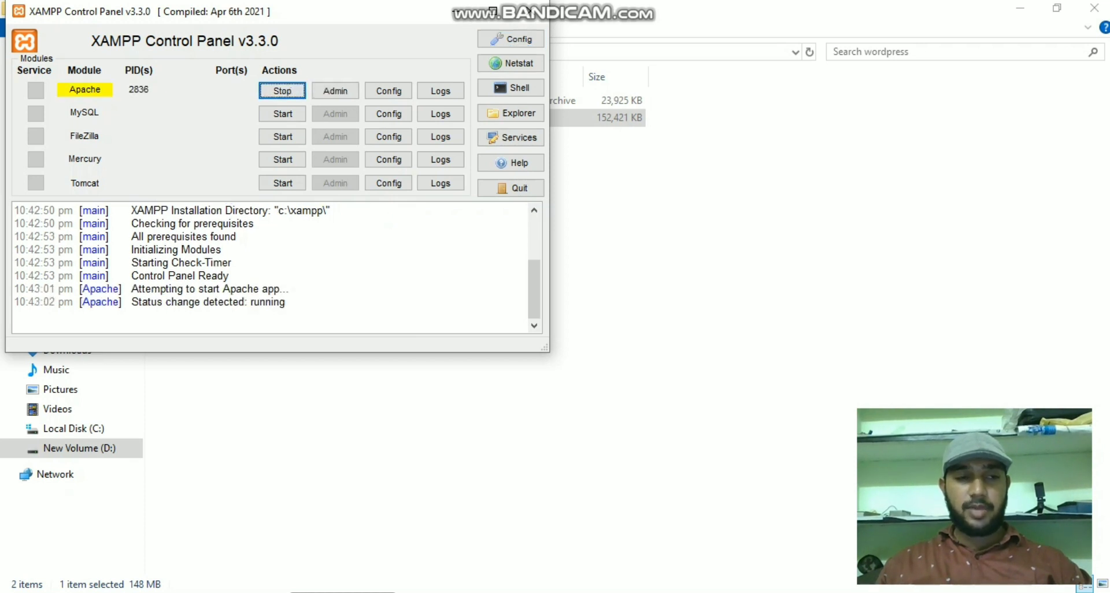
pyautogui.click(283, 114)
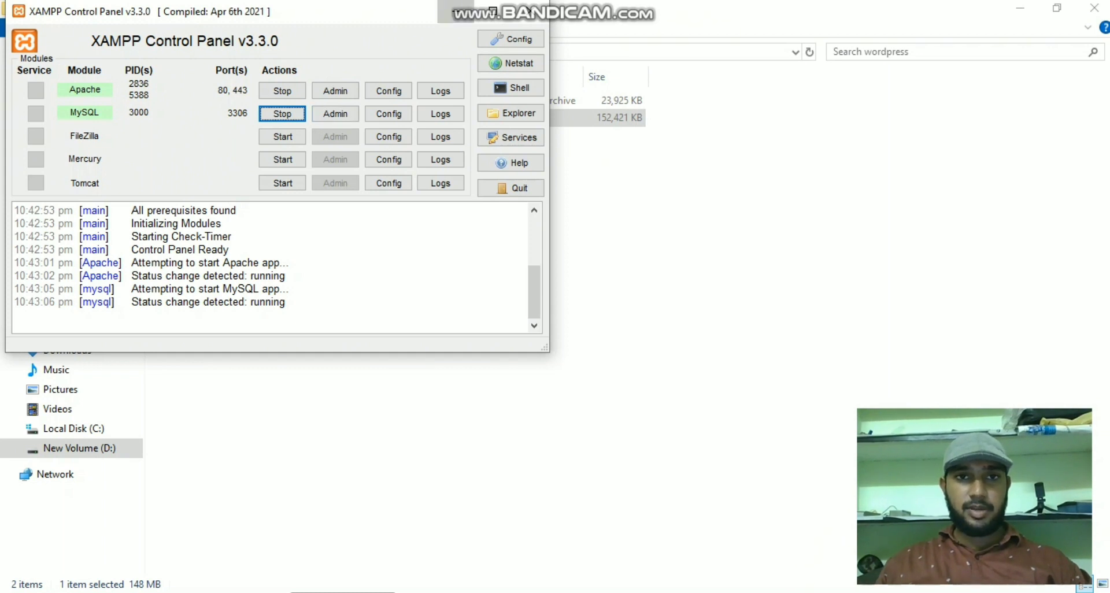
pyautogui.click(530, 10)
pyautogui.click(231, 102)
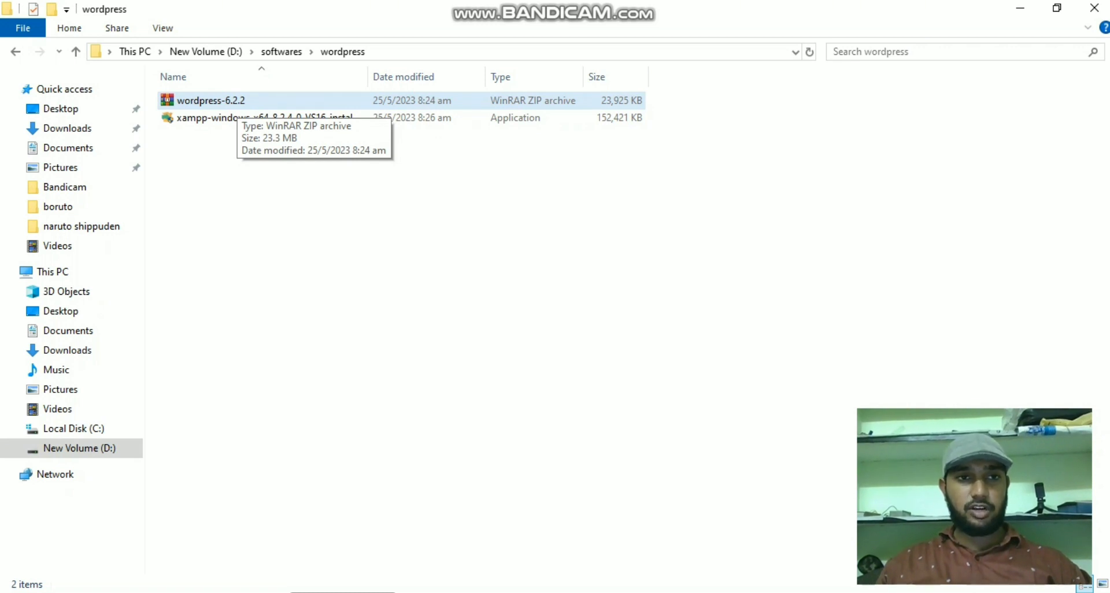
# - Extract wordpress-6.2.2.zip to wordpress-6.2.2\ and select the inner wordpress folder
pyautogui.click(231, 101)
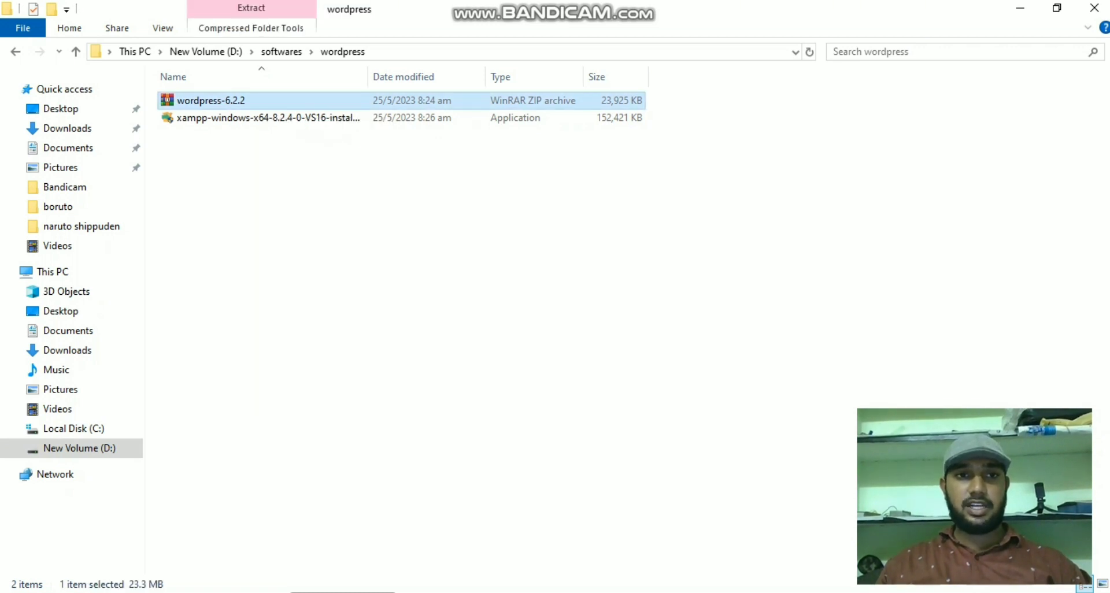
pyautogui.rightClick(234, 102)
pyautogui.click(323, 224)
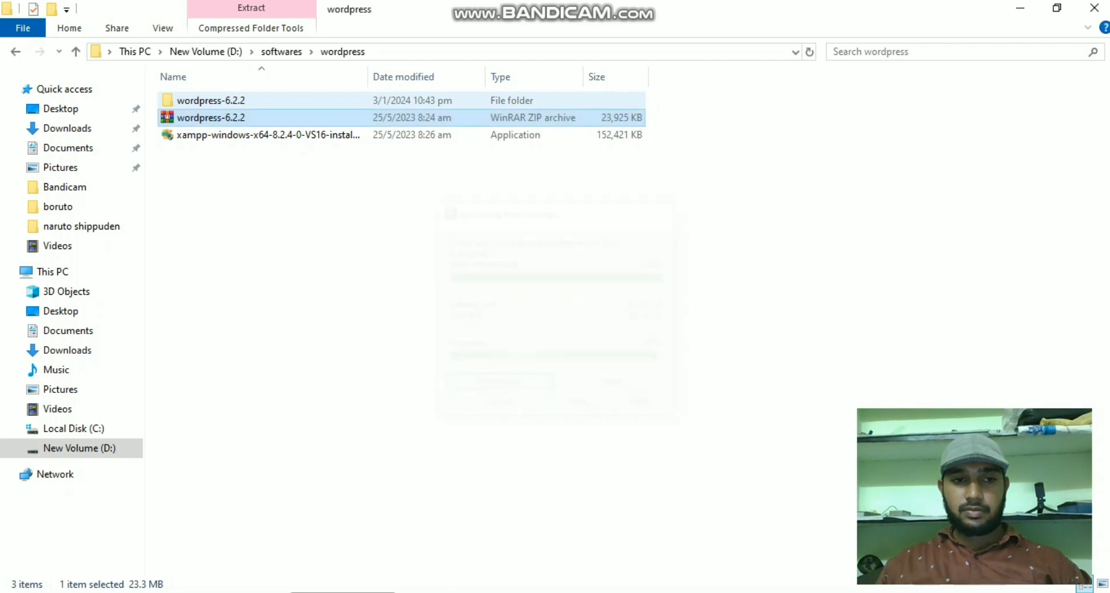
pyautogui.doubleClick(211, 100)
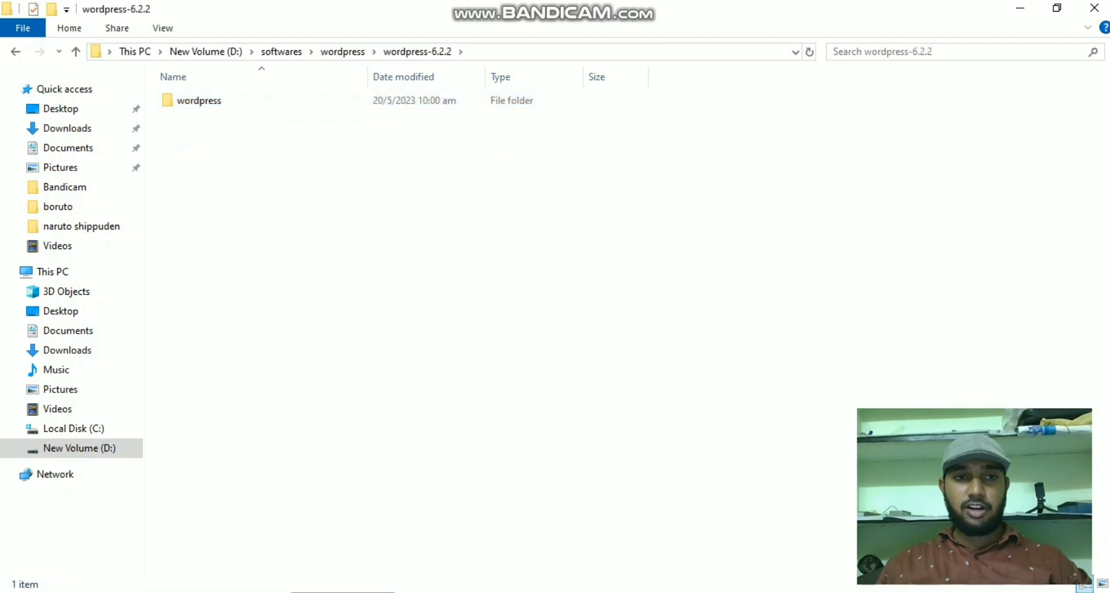
pyautogui.click(200, 100)
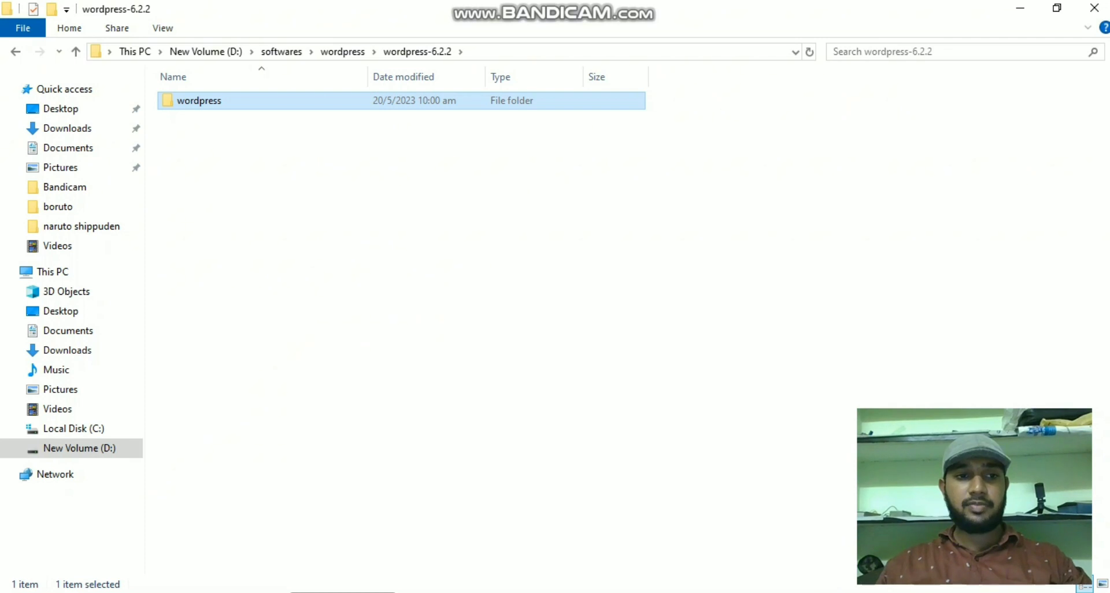
# - Paste the wordpress folder into C:\xampp\htdocs, then return to the browser
pyautogui.click(73, 428)
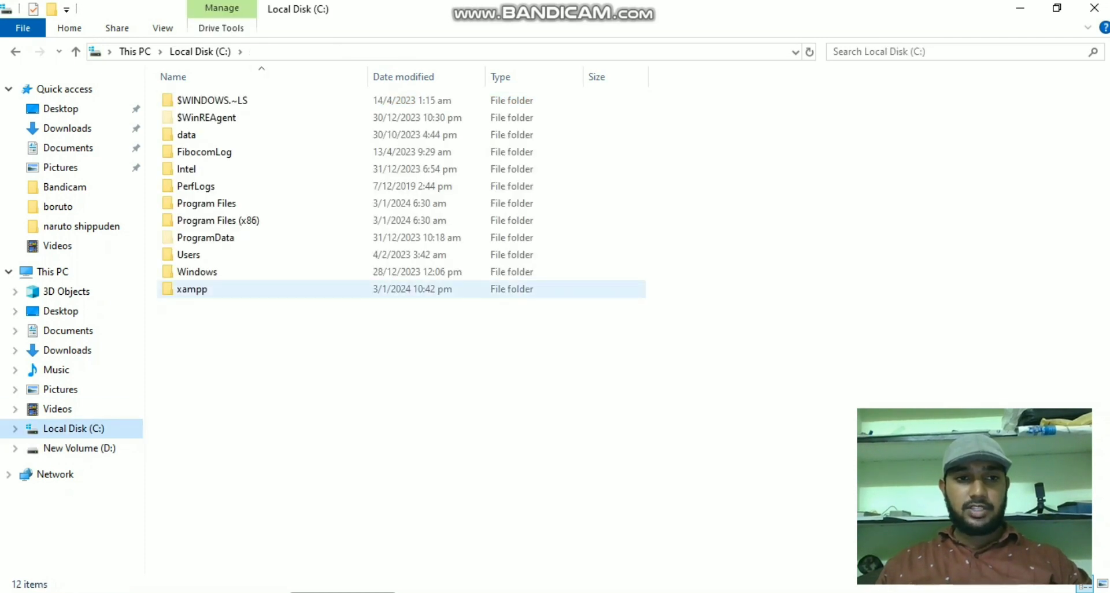
pyautogui.doubleClick(197, 289)
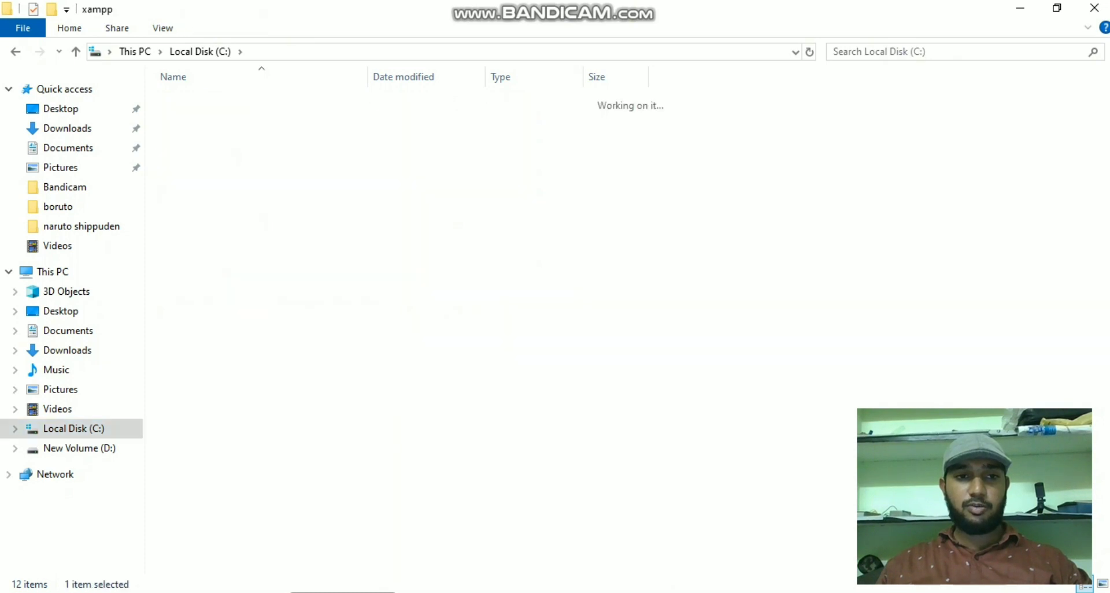
pyautogui.click(191, 185)
pyautogui.doubleClick(192, 185)
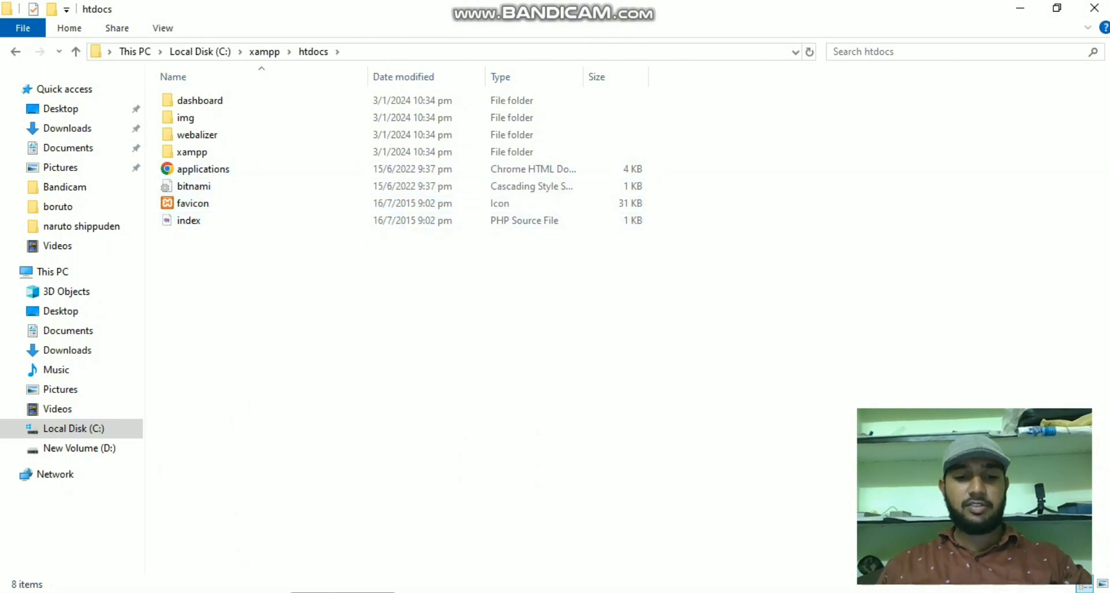
pyautogui.hotkey('ctrl', 'v')
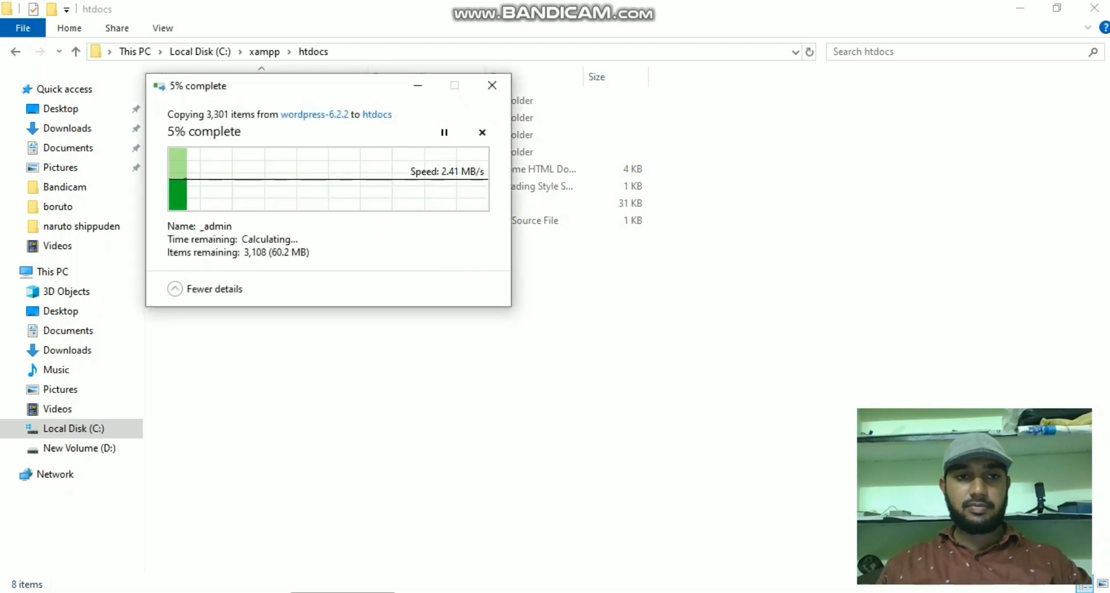
pyautogui.moveTo(324, 96); pyautogui.dragTo(317, 274)
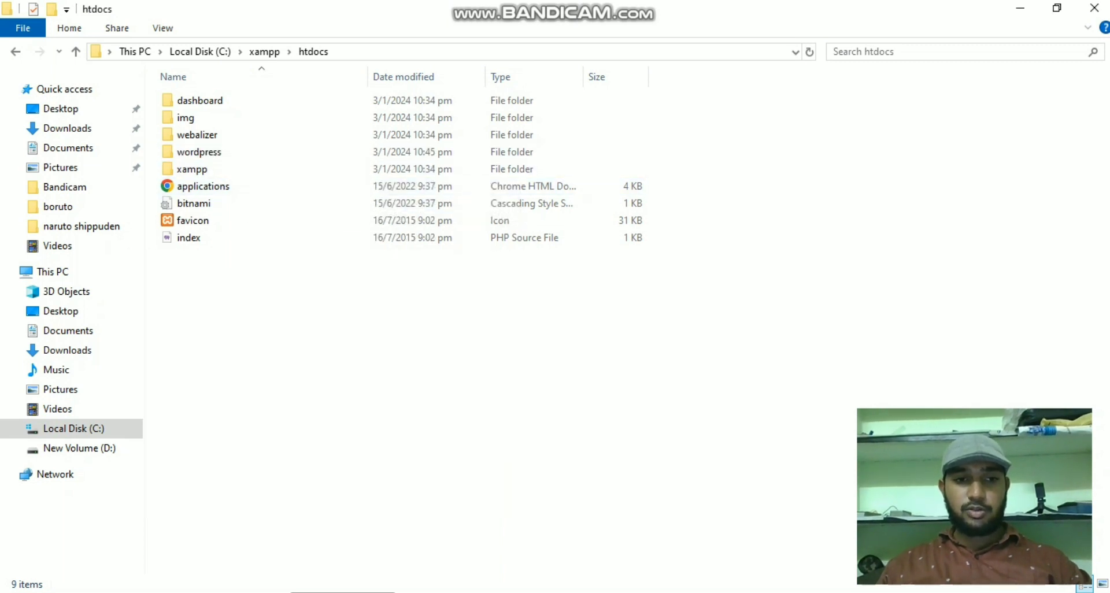
pyautogui.click(136, 523)
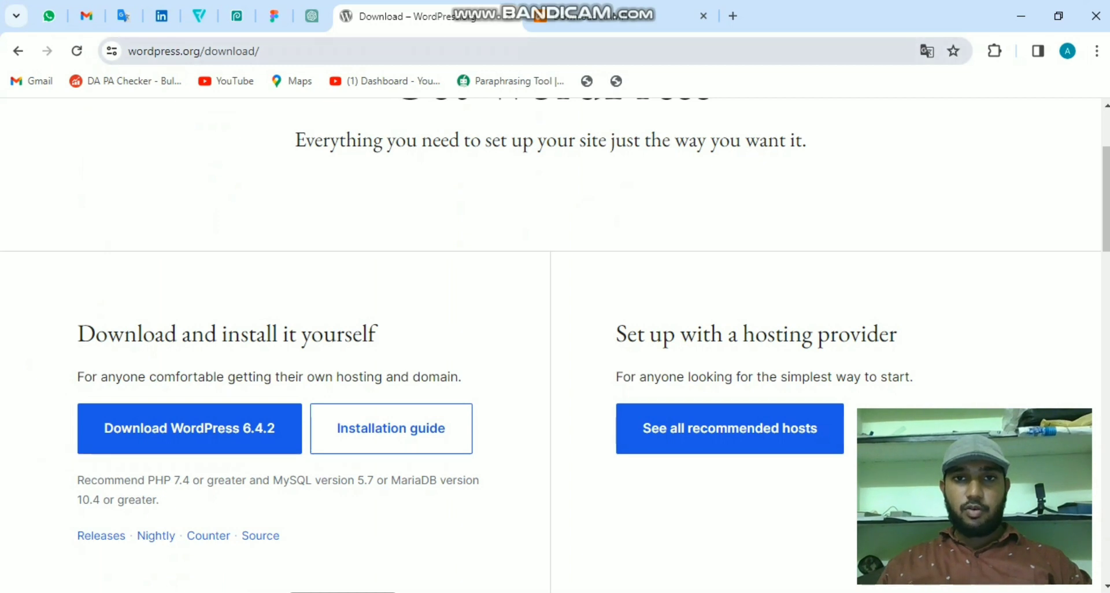
# - Navigate Chrome to localhost/phpmyadmin
pyautogui.hotkey('ctrl', 'l')
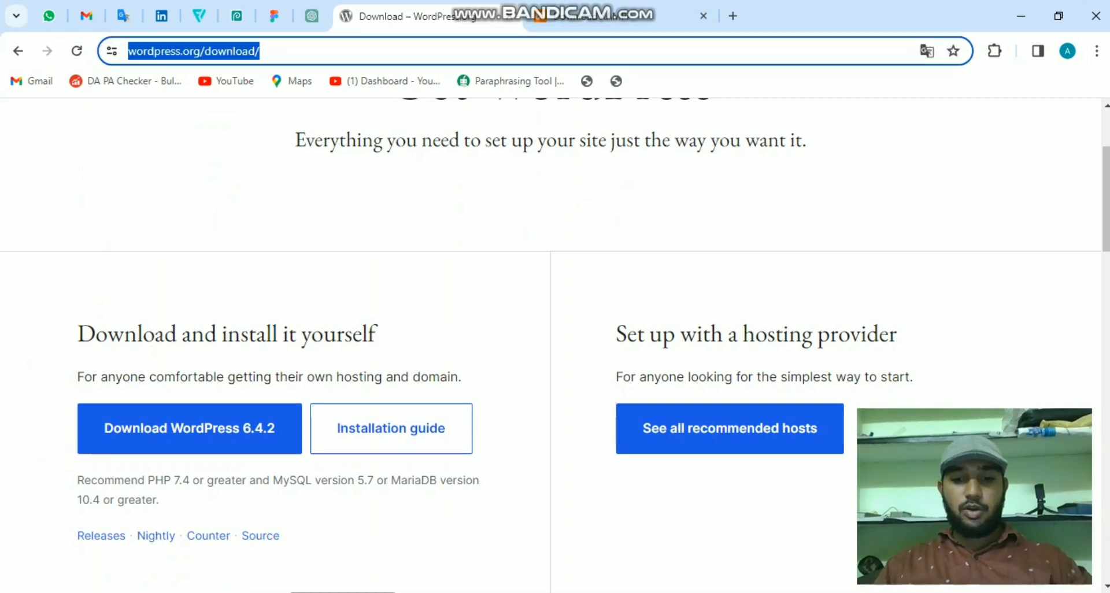
pyautogui.write('localhost')
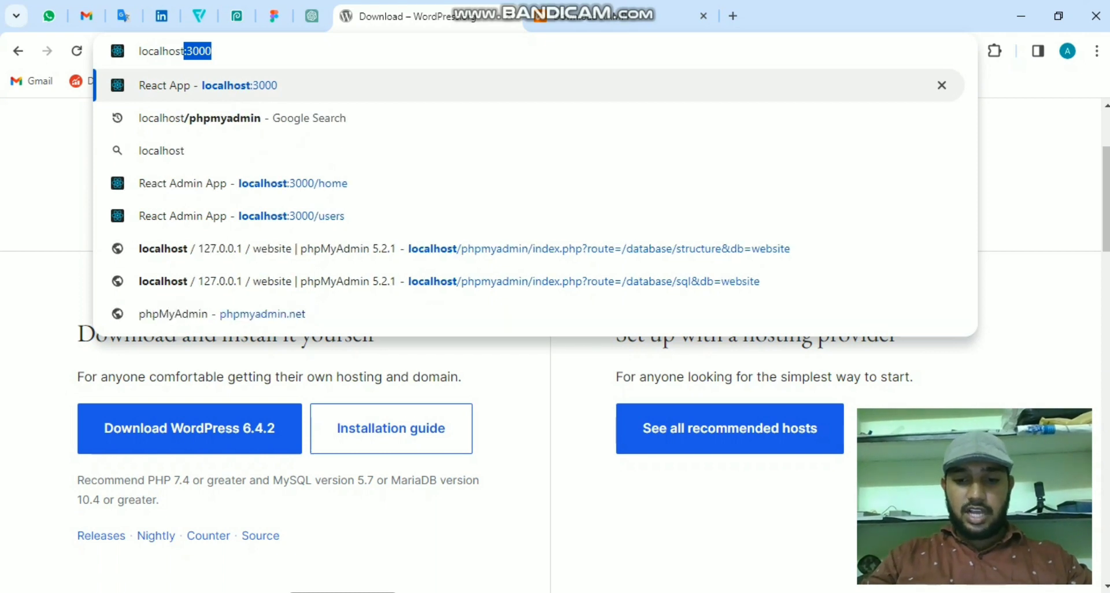
pyautogui.write('/ph')
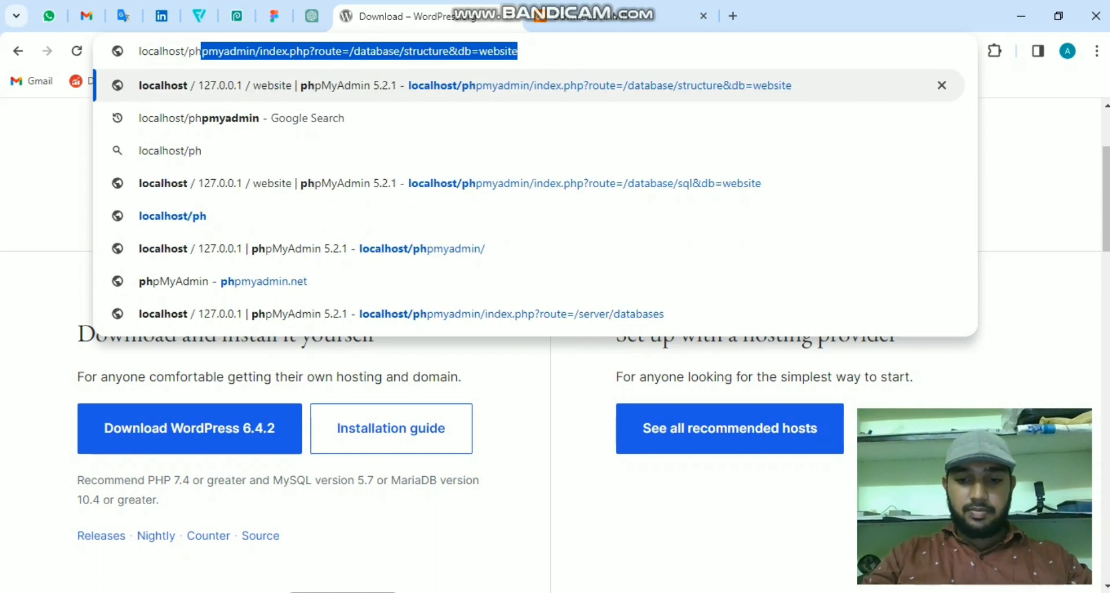
pyautogui.write('pmy')
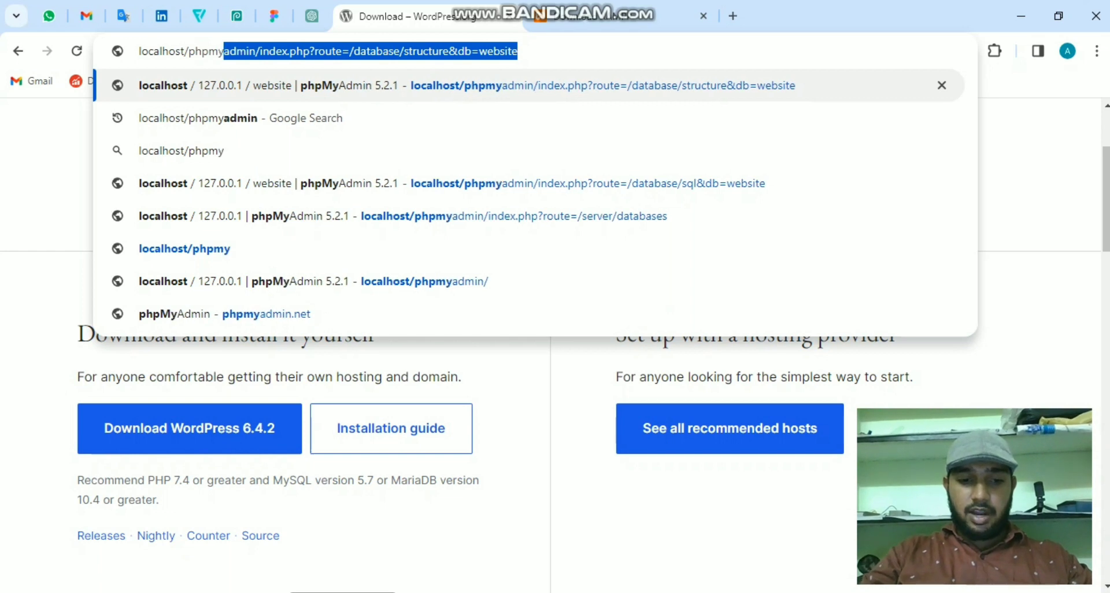
pyautogui.write('admin')
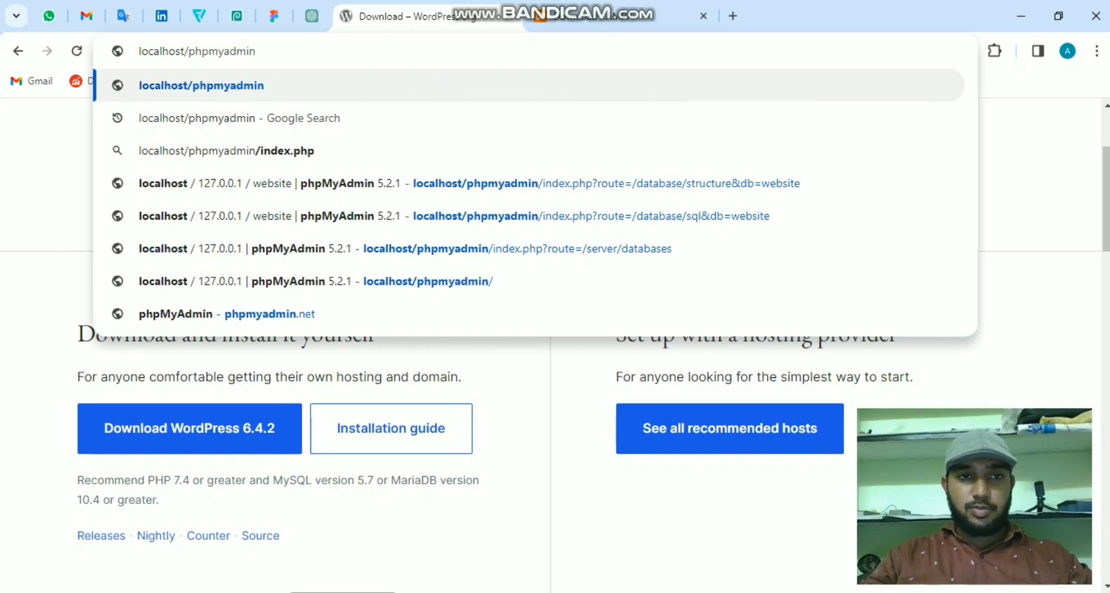
pyautogui.press('Return')
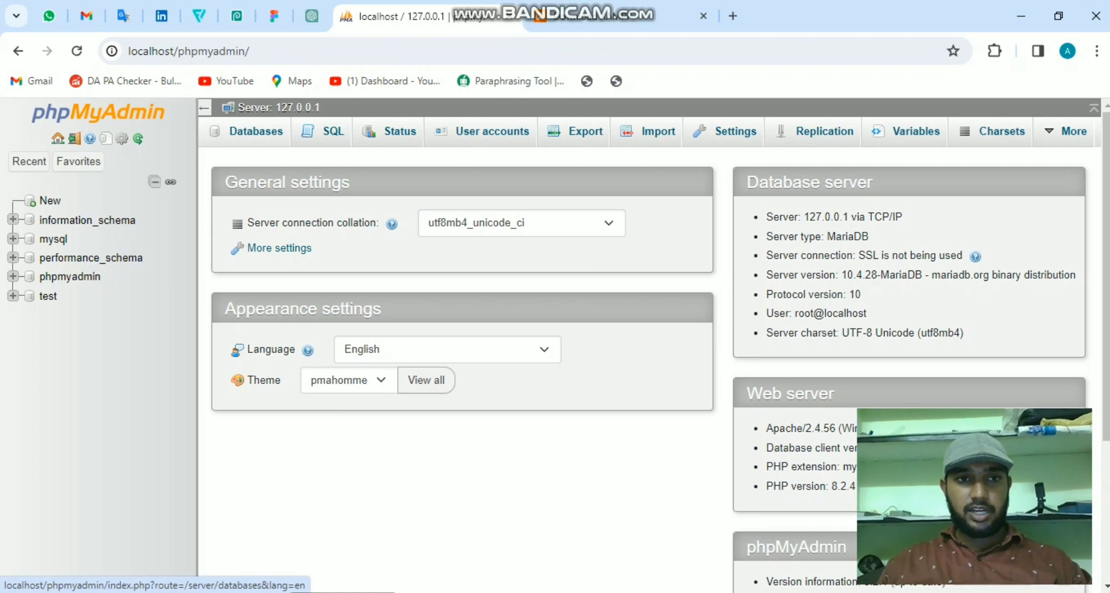
# - Create a database named 'website' under the Databases tab
pyautogui.click(257, 131)
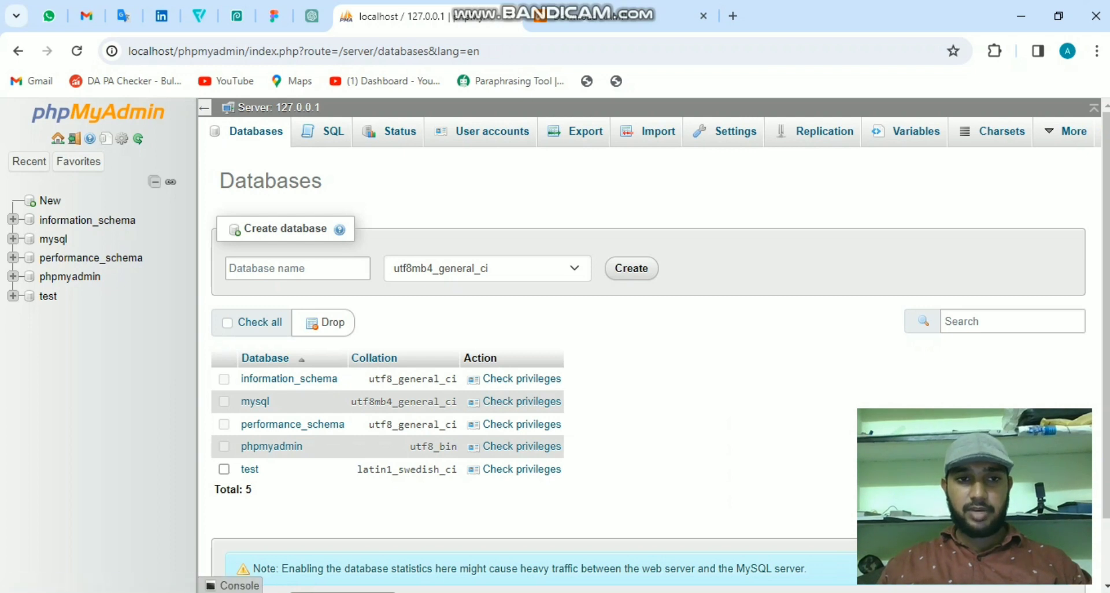
pyautogui.click(297, 268)
pyautogui.press('Return')
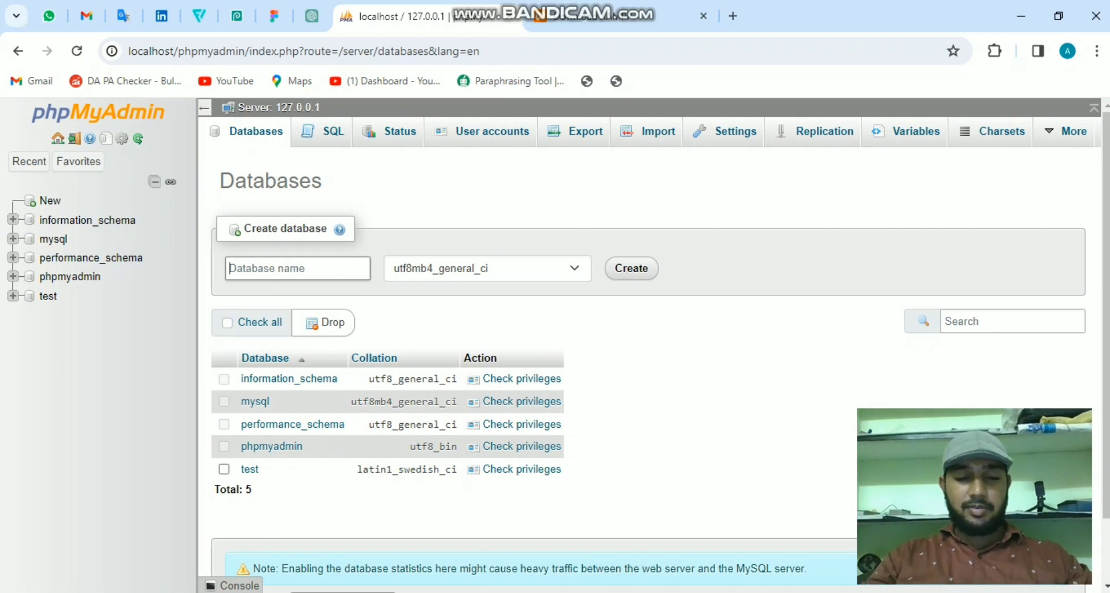
pyautogui.write('website')
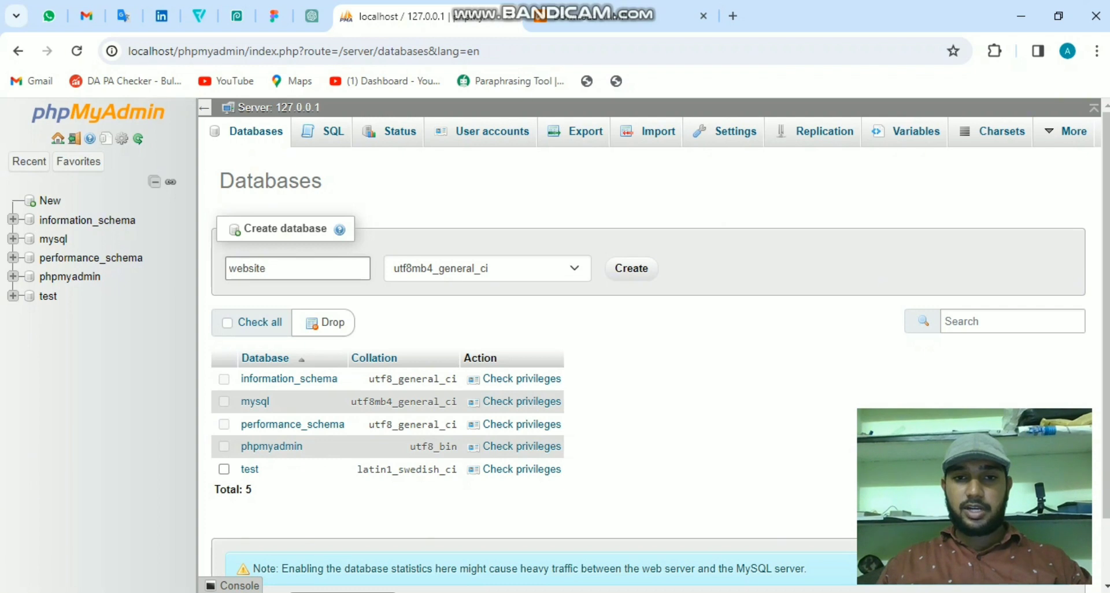
pyautogui.press('Return')
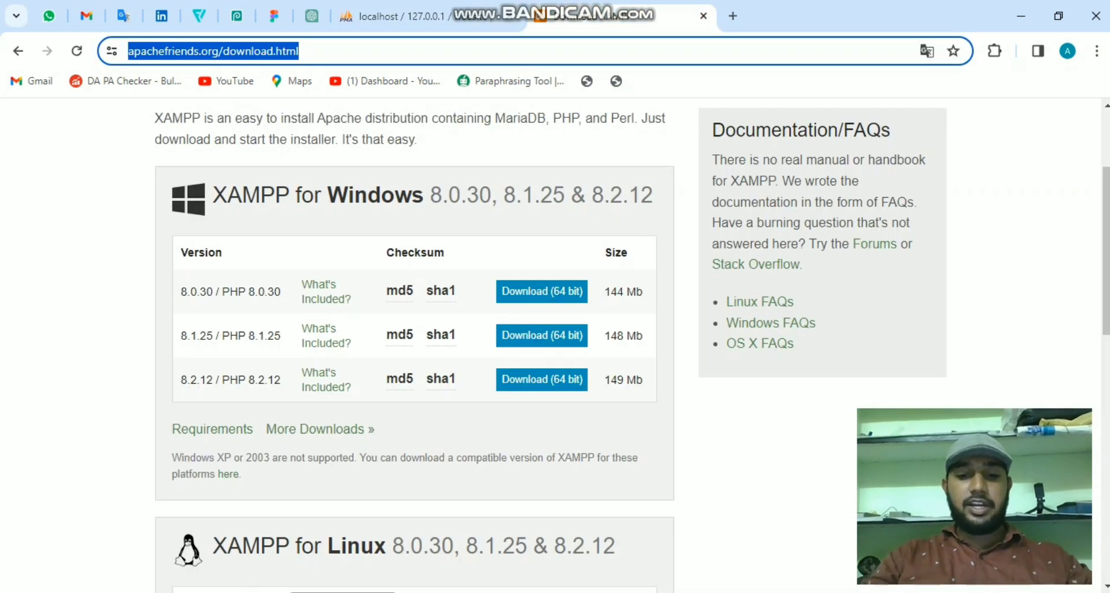
# - Type localhost/wordpress in the address bar, then switch to File Explorer at C:\xampp\htdocs
pyautogui.write('localhost')
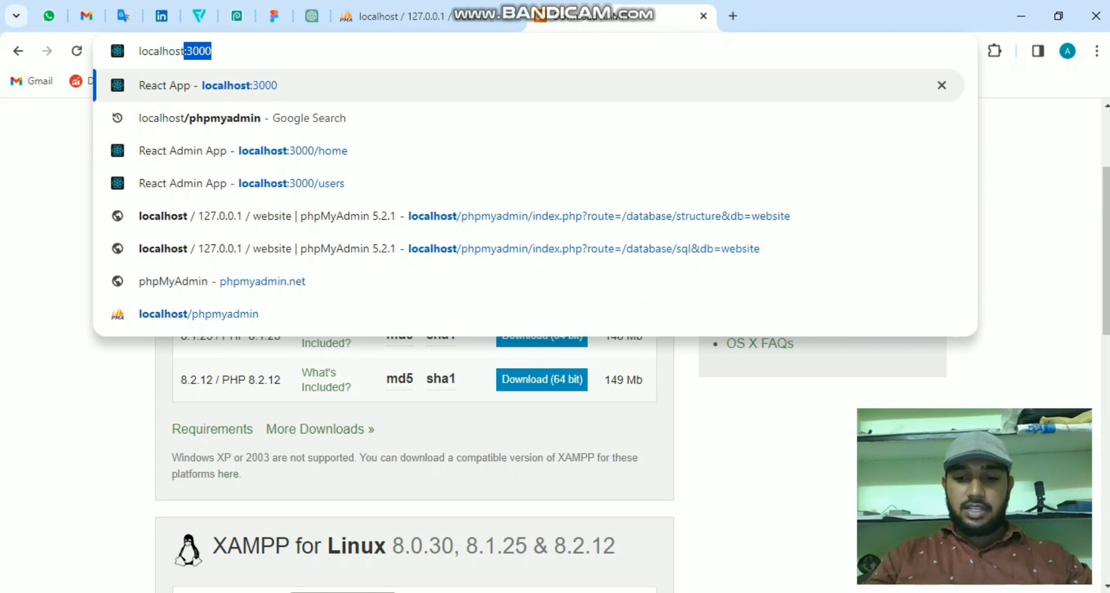
pyautogui.write('/wordpress')
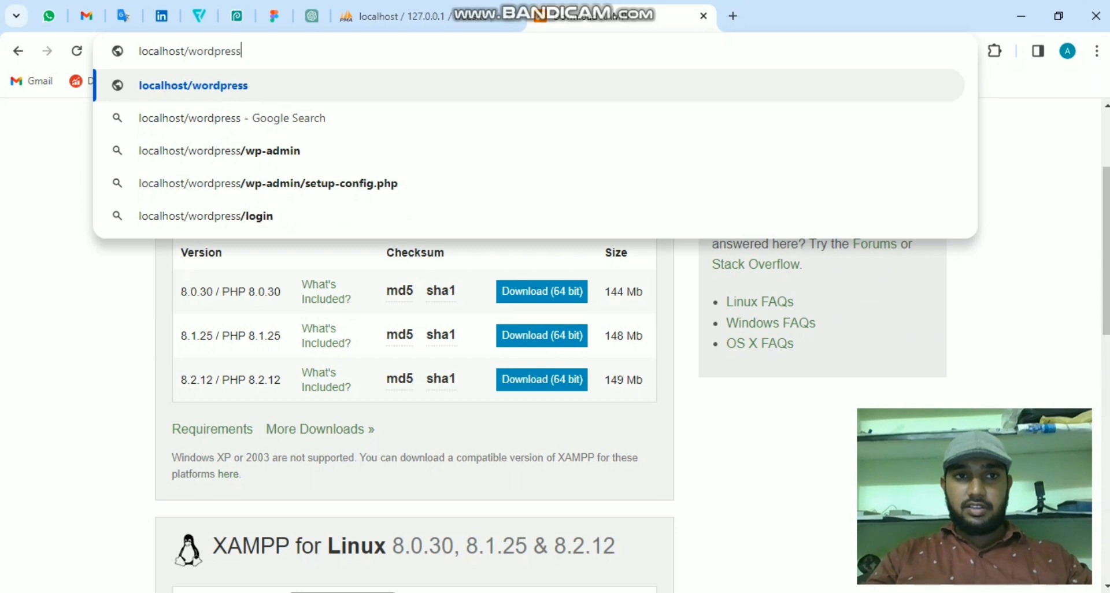
pyautogui.press('Escape')
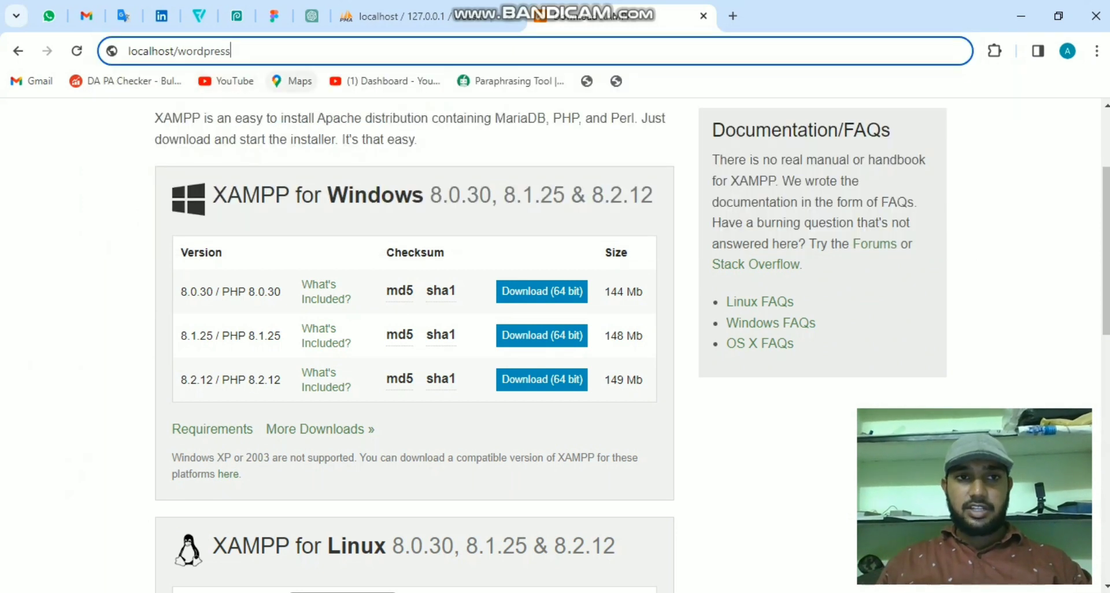
pyautogui.hotkey('alt', 'Tab')
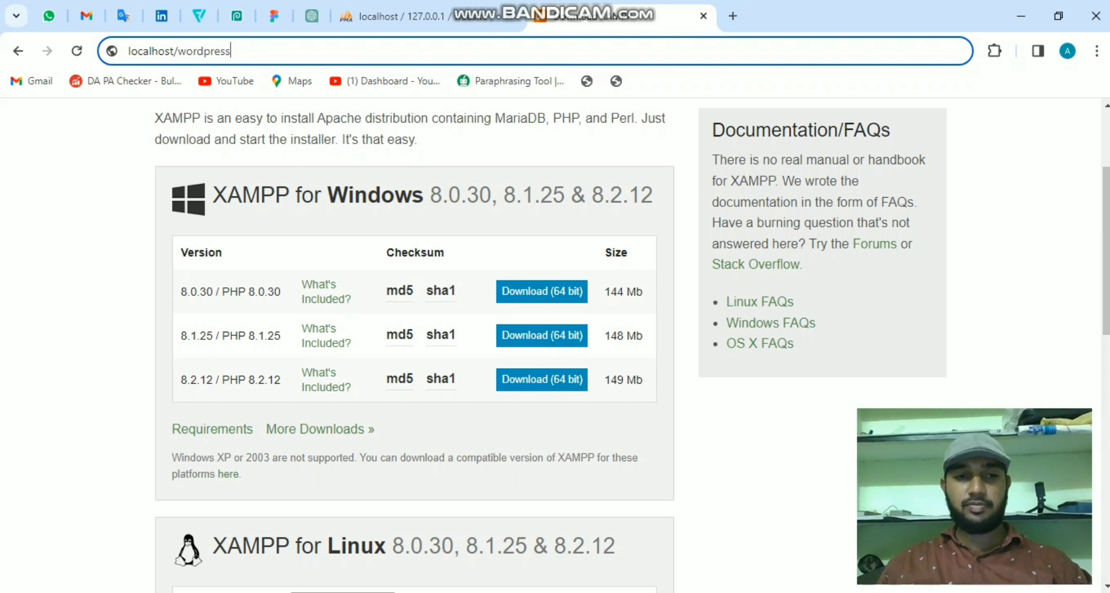
pyautogui.hotkey('alt', 'Tab')
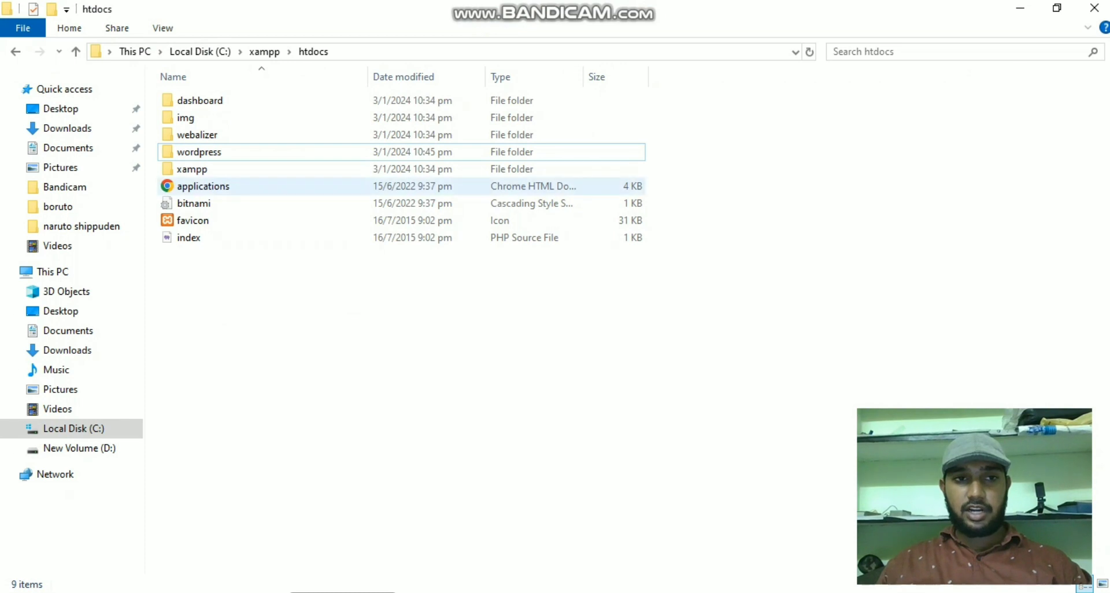
# - Rename C:\xampp\htdocs\wordpress to 'web' and switch back to Chrome
pyautogui.rightClick(225, 161)
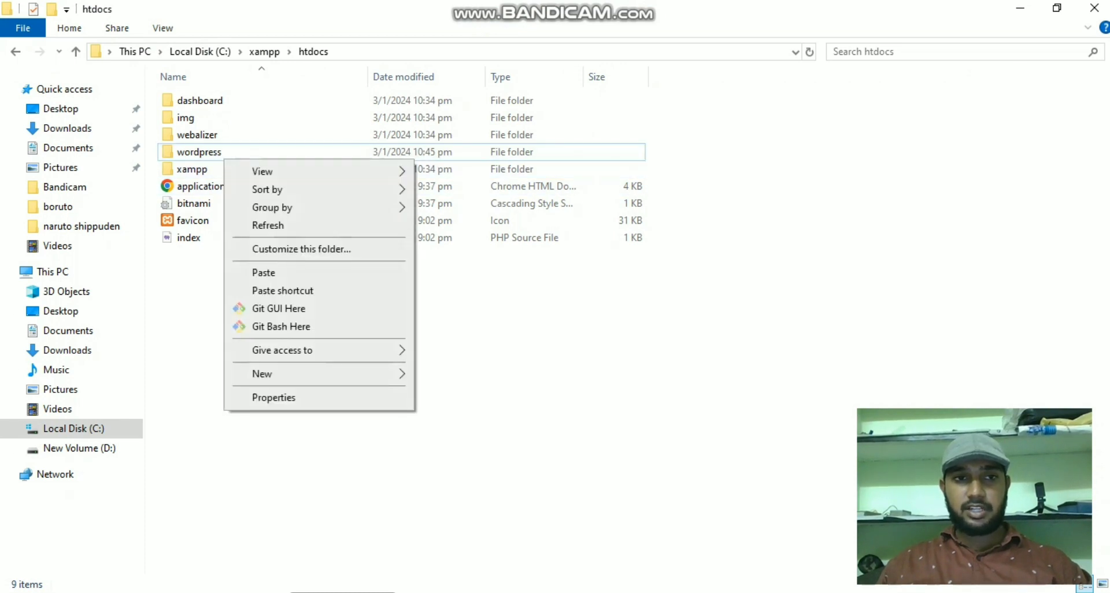
pyautogui.click(217, 152)
pyautogui.rightClick(217, 151)
pyautogui.click(263, 557)
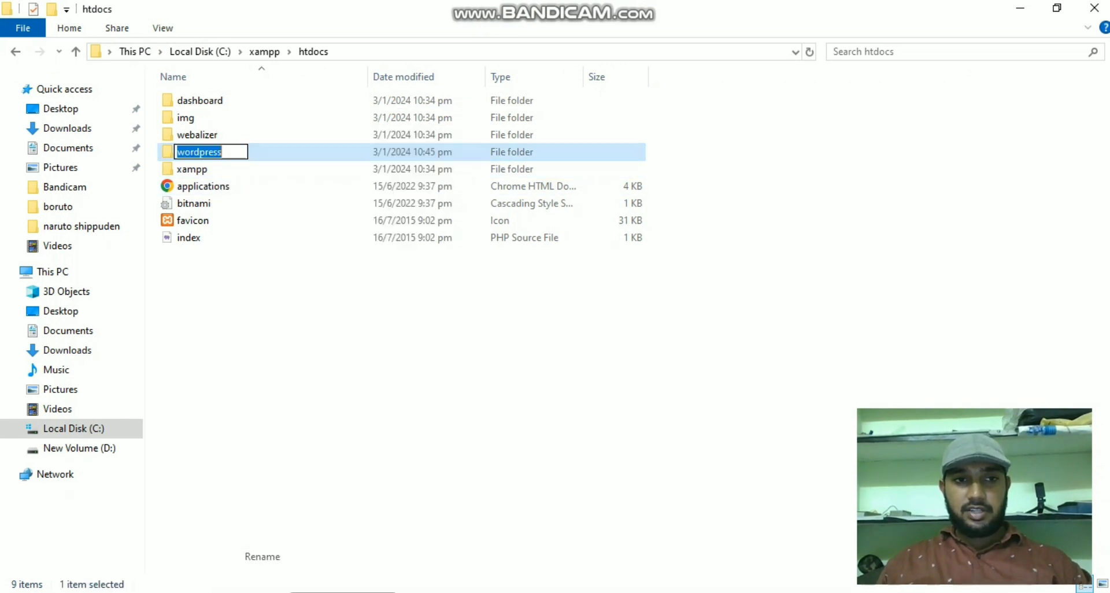
pyautogui.write('web')
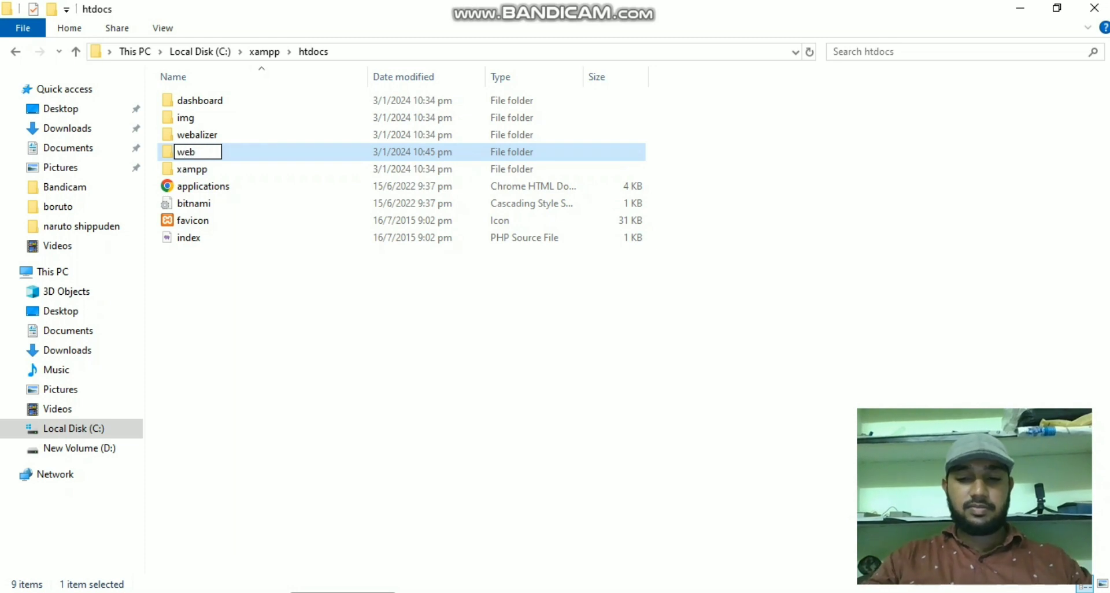
pyautogui.press('Return')
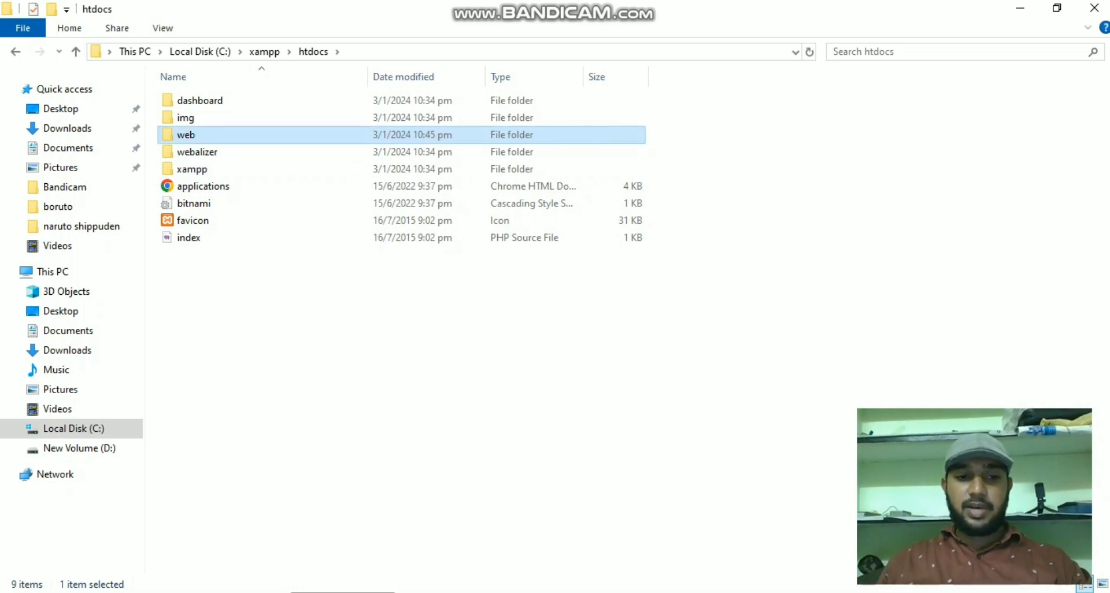
pyautogui.hotkey('alt', 'Tab')
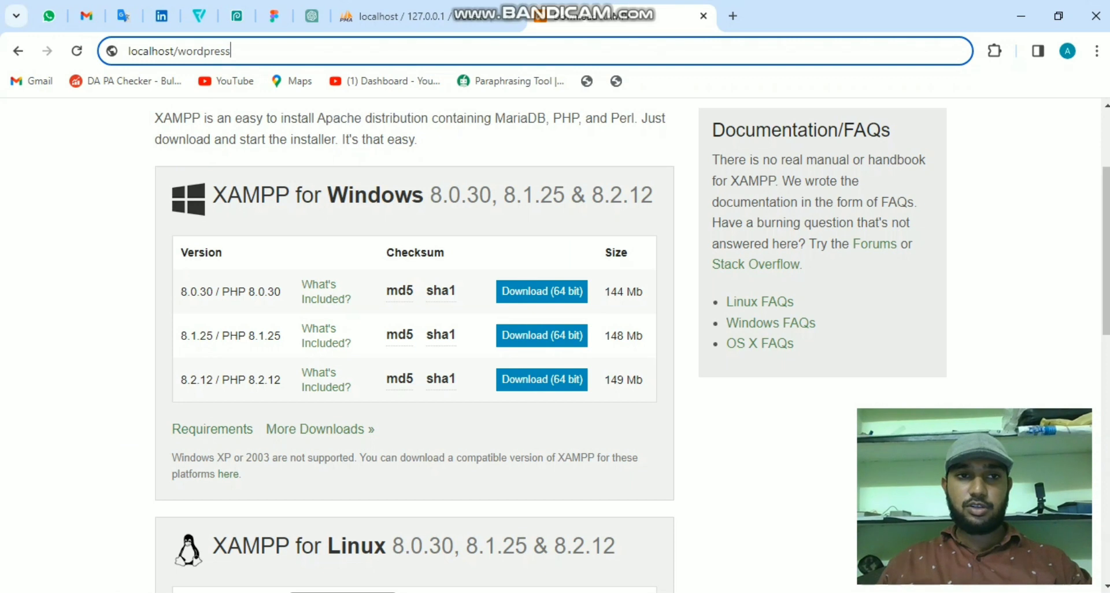
# - Load localhost/web in the browser's address bar
pyautogui.hotkey('ctrl', 'shift', 'Left')
pyautogui.write('web')
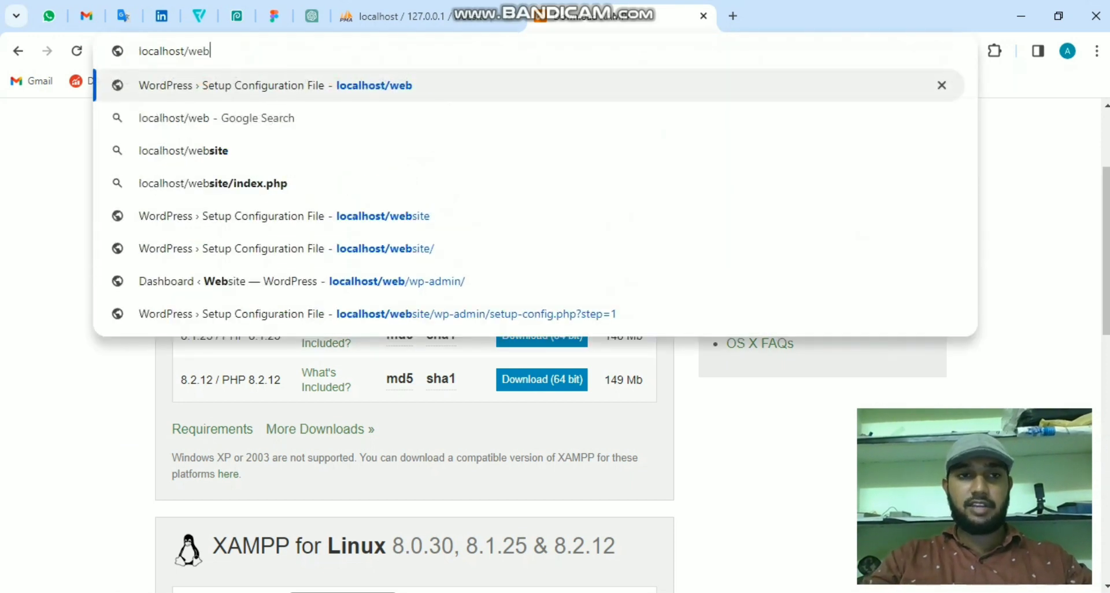
pyautogui.press('Return')
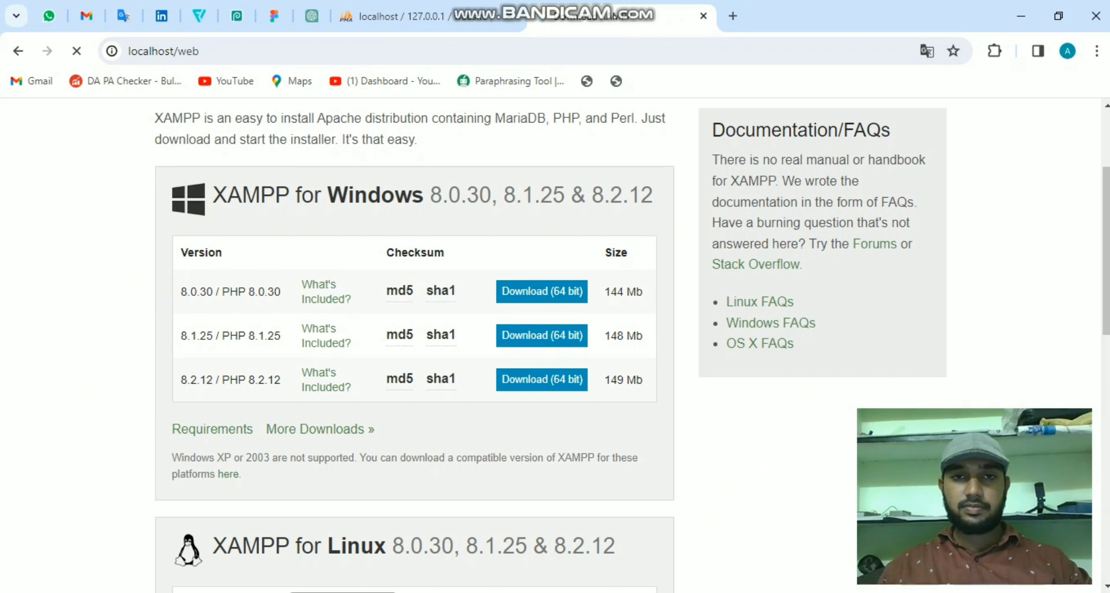
# - Keep English as the language and get past the welcome screen with Let's go!
pyautogui.scroll(-1, 550, 346)
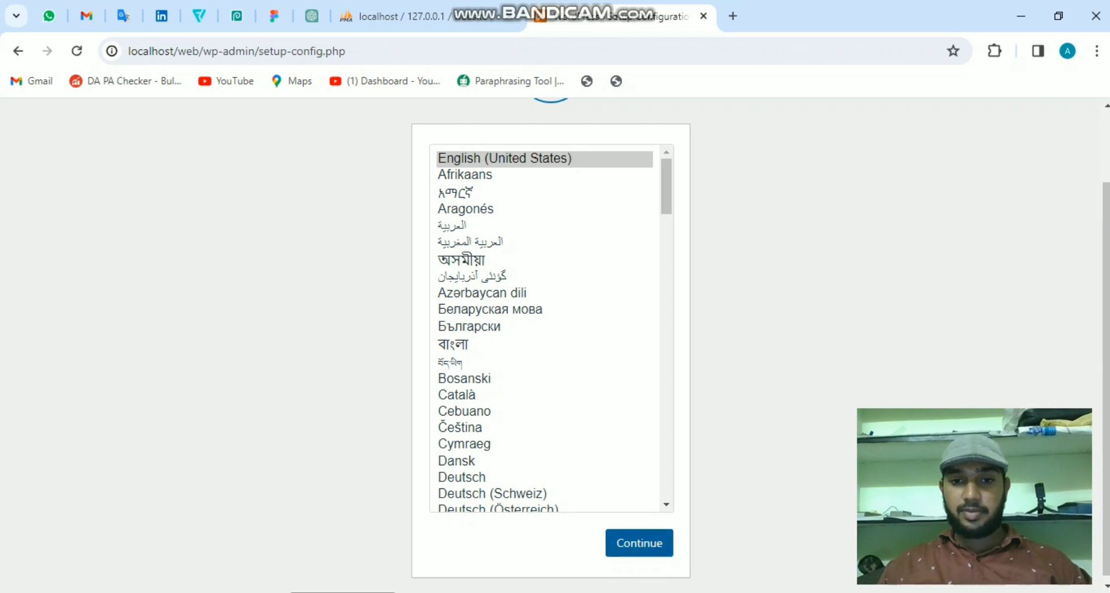
pyautogui.click(639, 543)
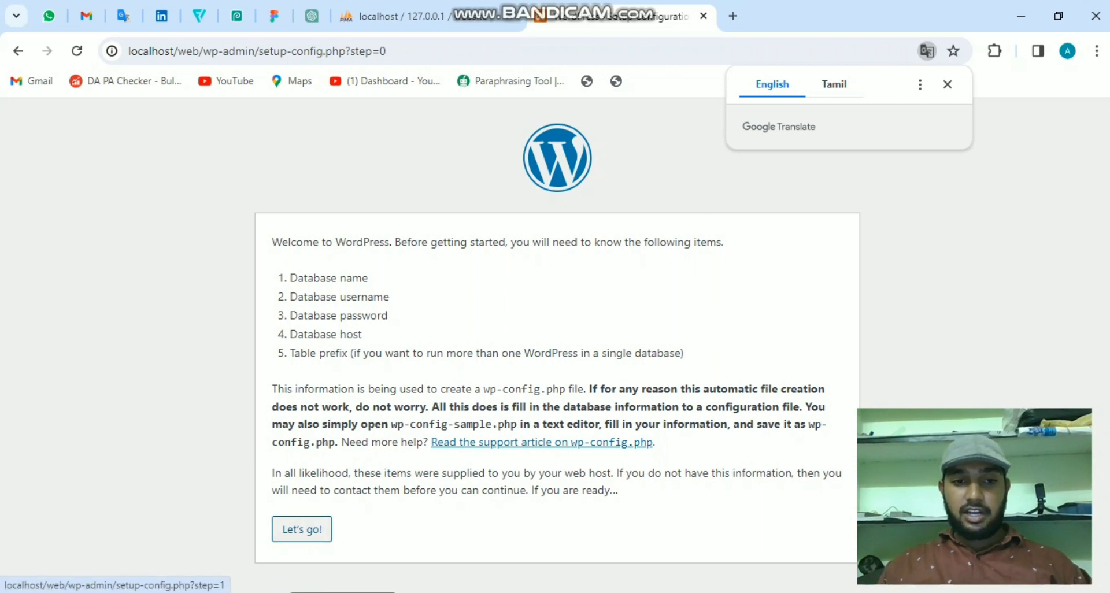
pyautogui.click(301, 529)
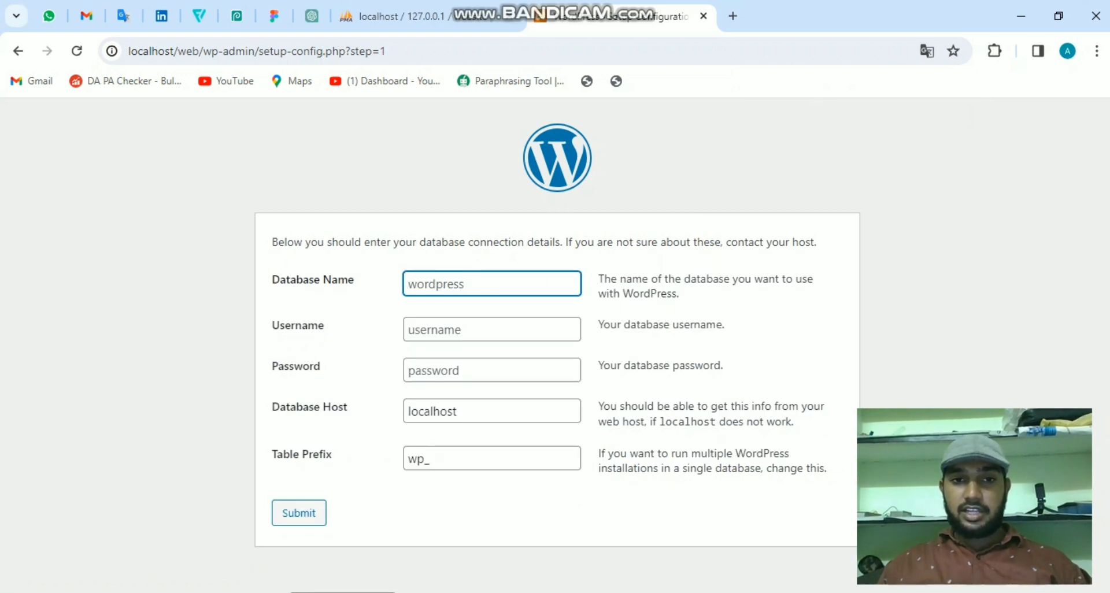
# - Enter database name 'website' and username 'root', submit the details, and run the installation
pyautogui.click(428, 17)
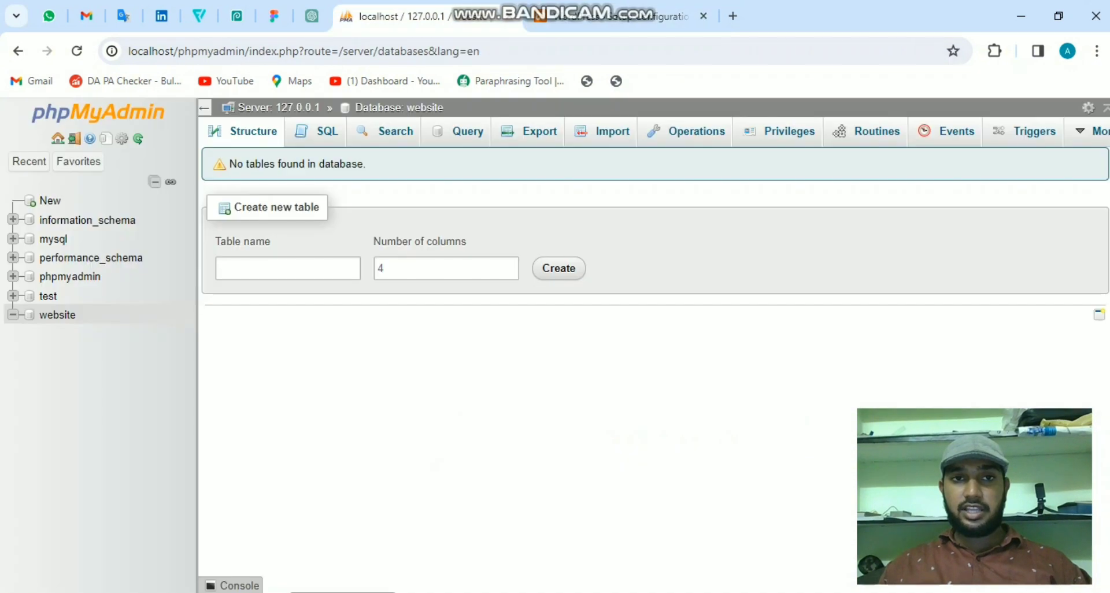
pyautogui.hotkey('ctrl', 'Tab')
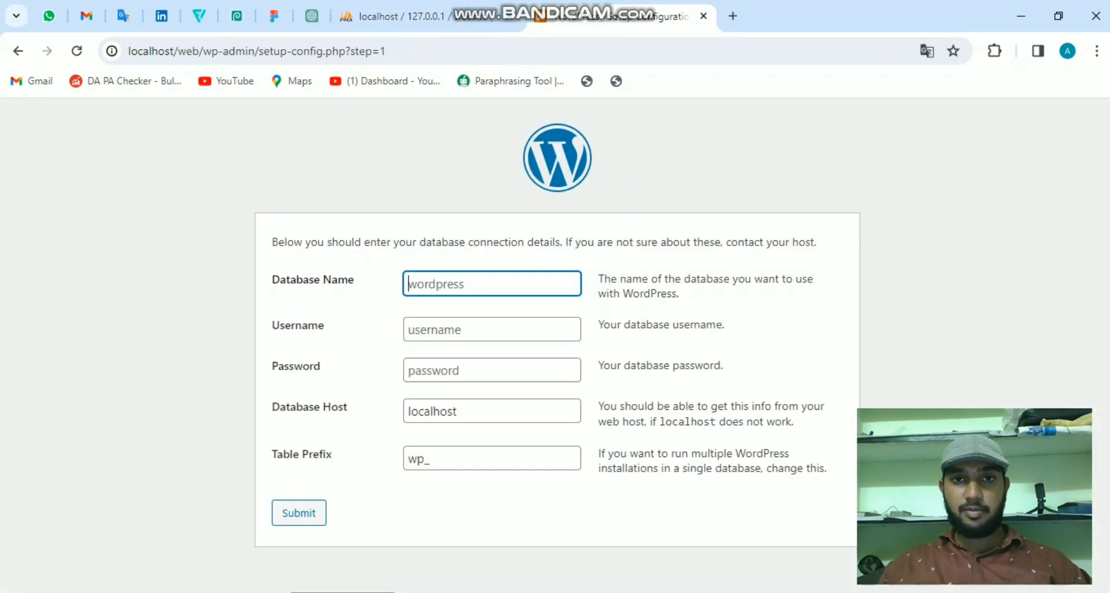
pyautogui.write('web')
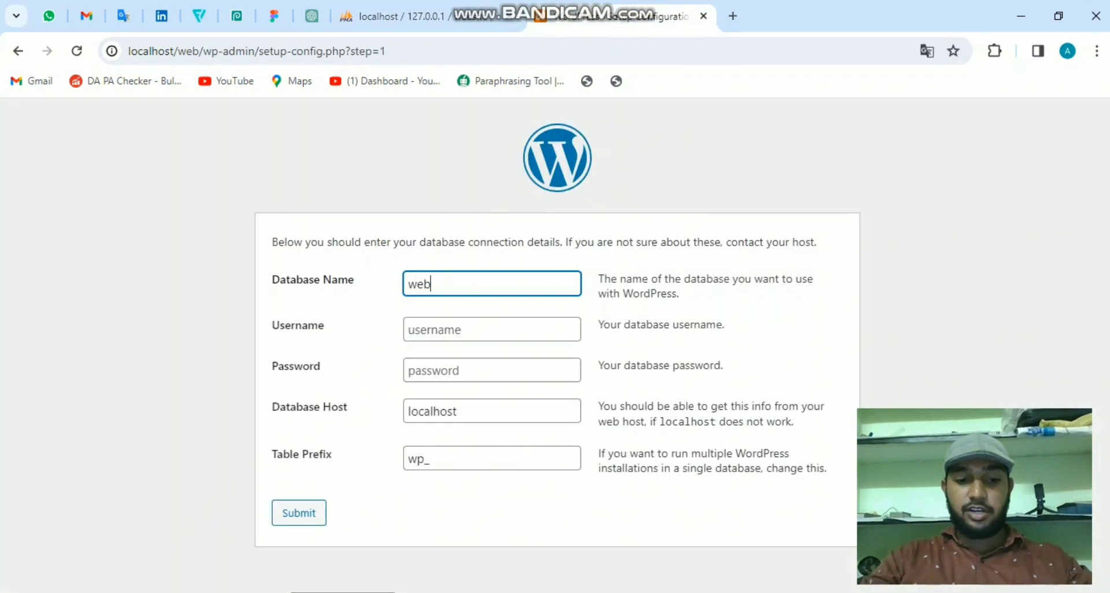
pyautogui.write('site')
pyautogui.click(491, 329)
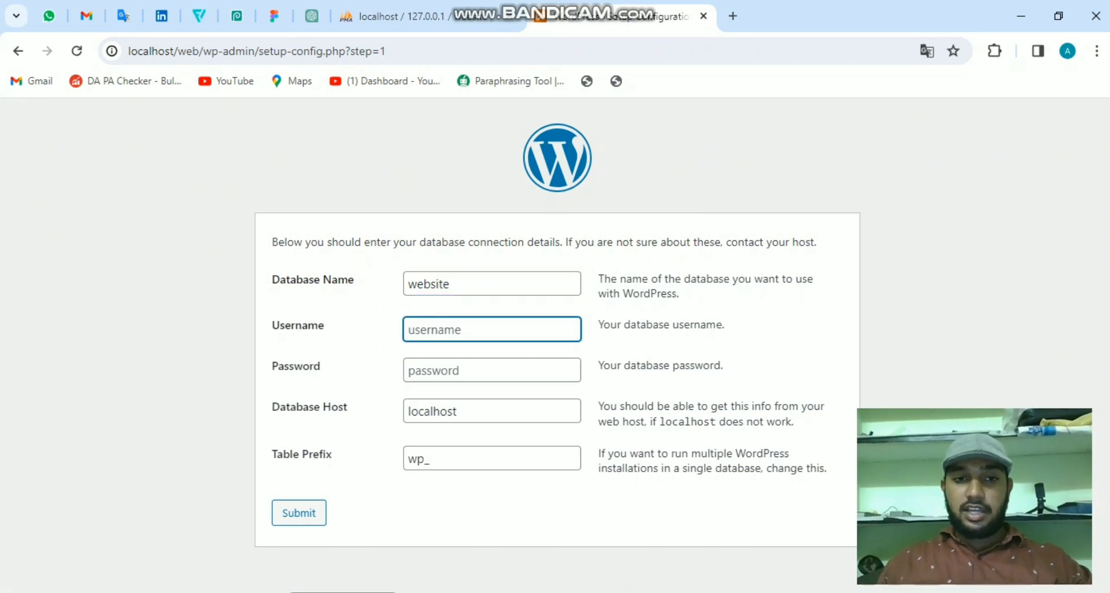
pyautogui.write('root')
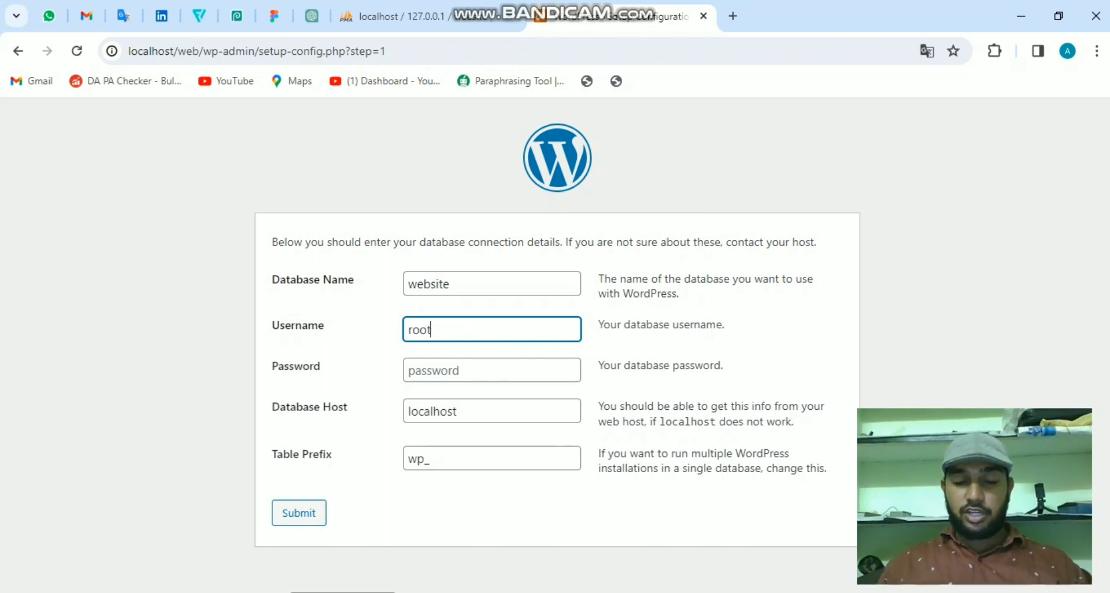
pyautogui.press('Return')
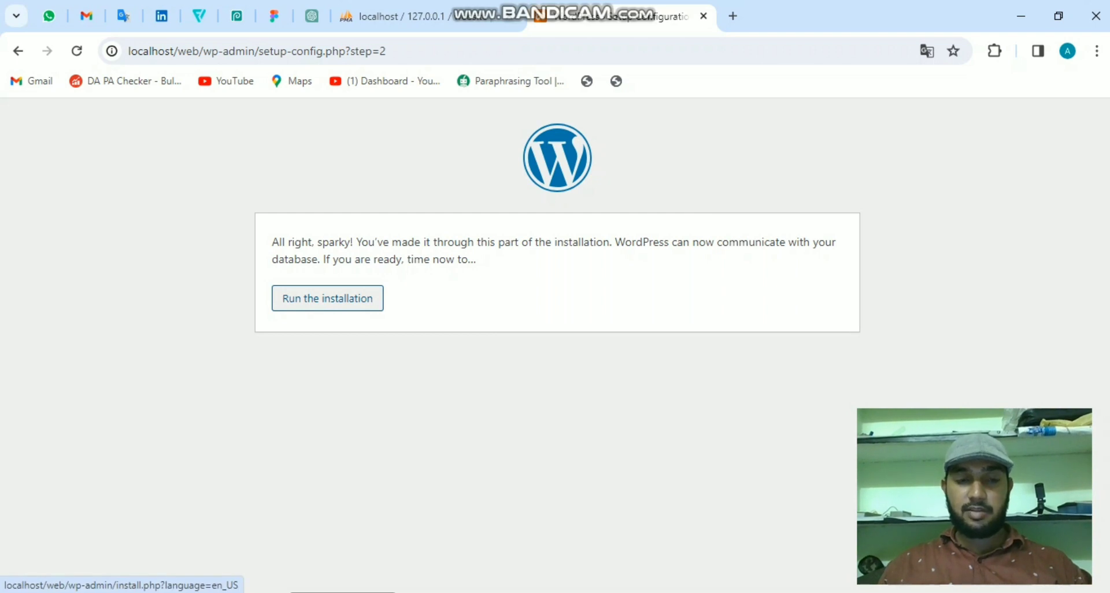
pyautogui.click(328, 298)
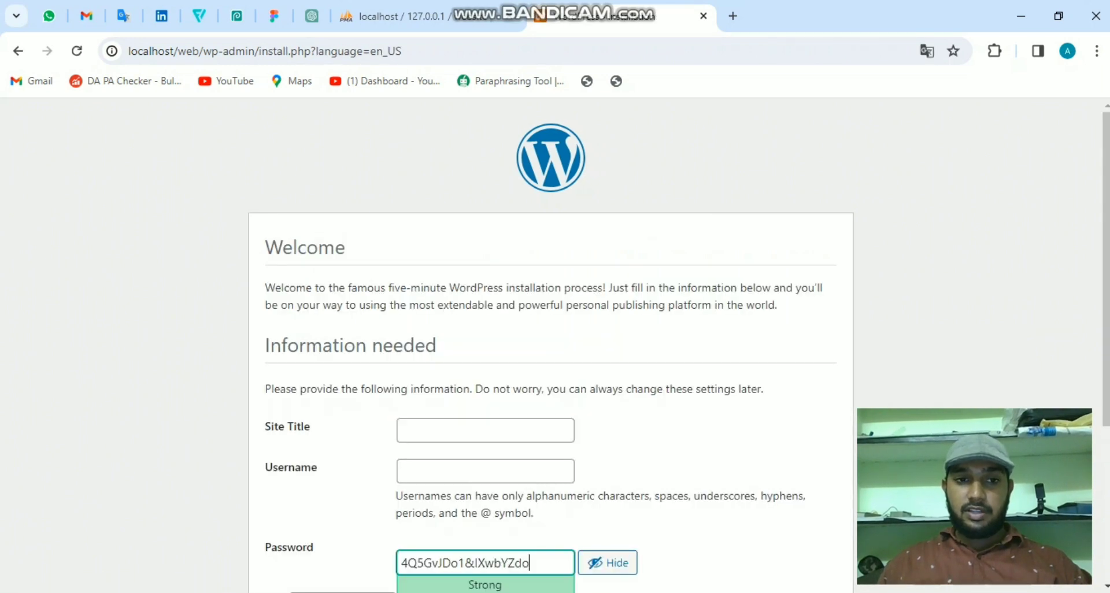
# - Enter site title 'Digital Basith' and the admin username, then select the suggested password
pyautogui.scroll(-1, 555, 347)
pyautogui.scroll(-1, 555, 347)
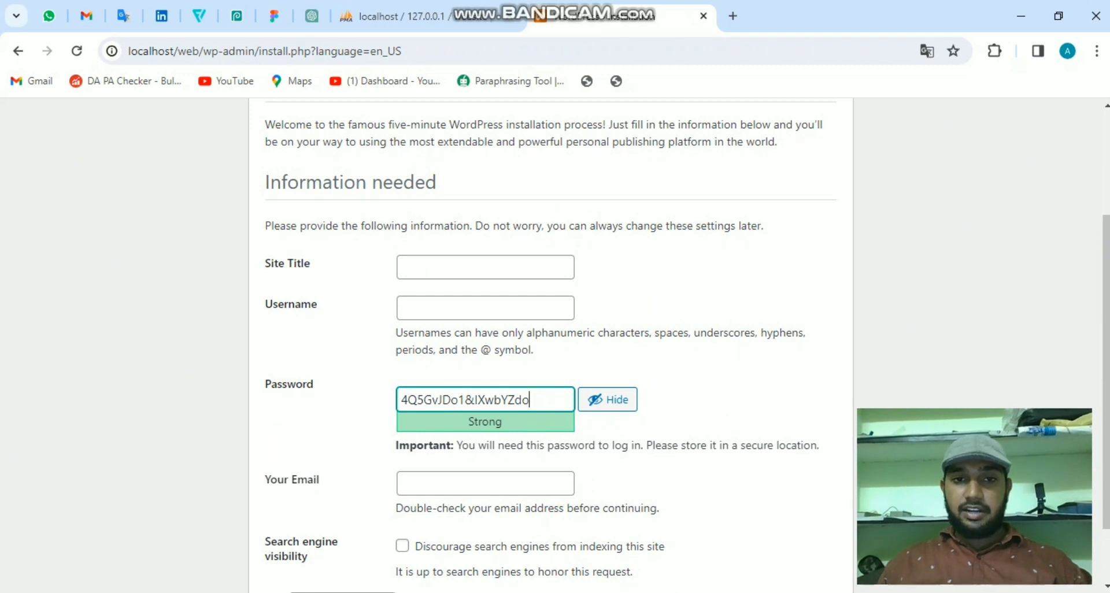
pyautogui.click(485, 266)
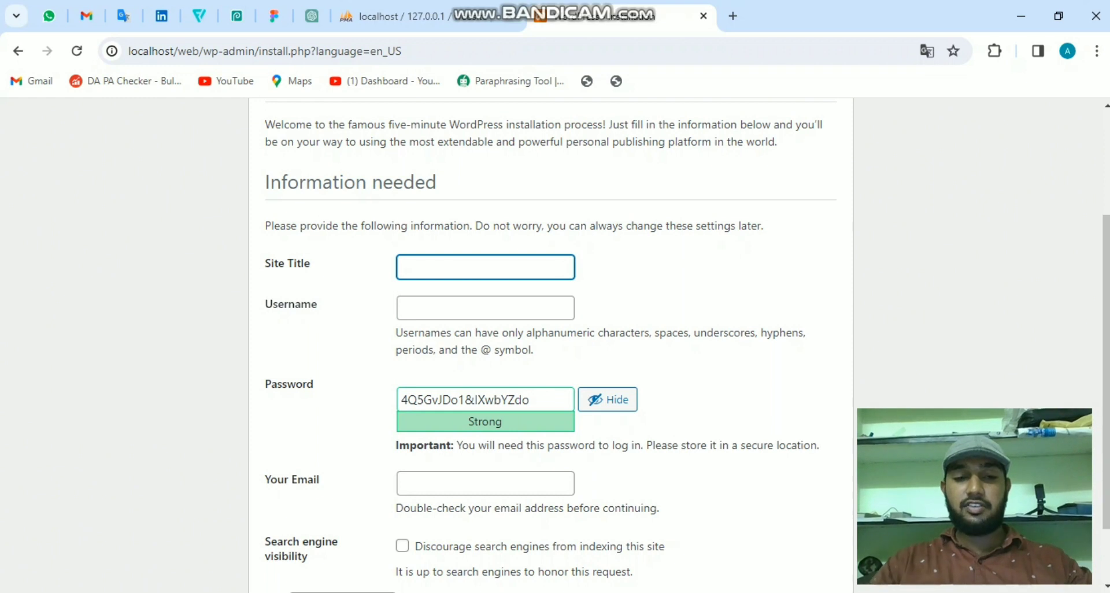
pyautogui.write('Digital ')
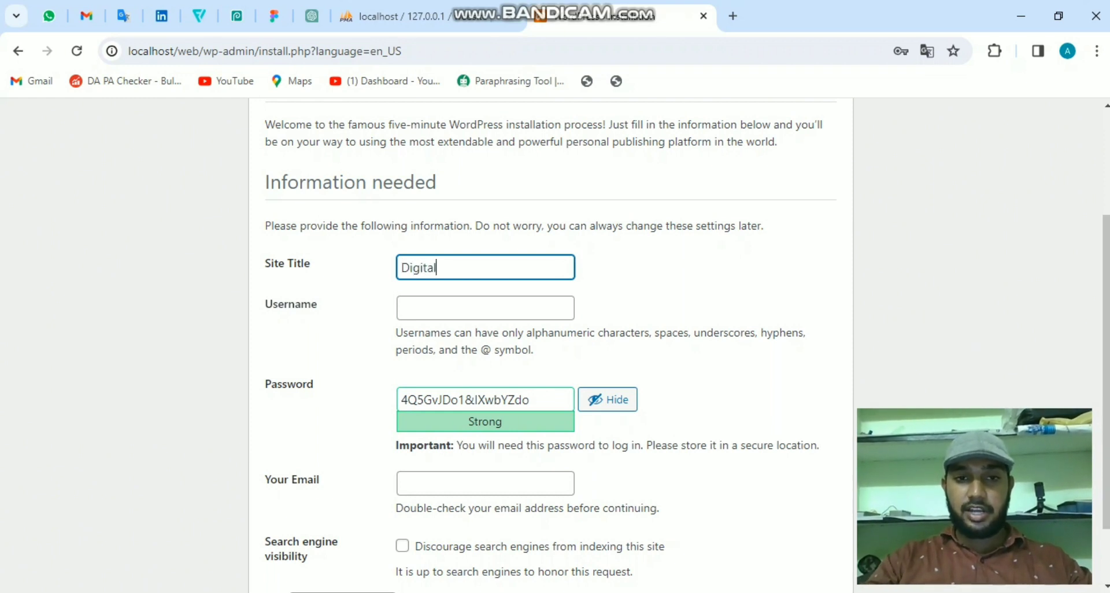
pyautogui.write('Basith')
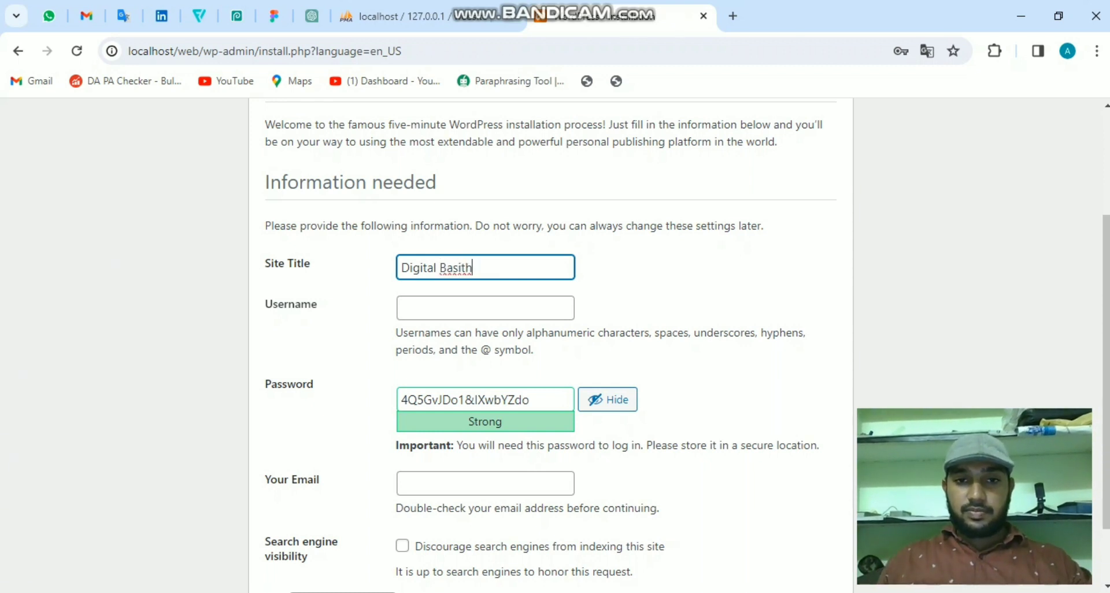
pyautogui.click(404, 307)
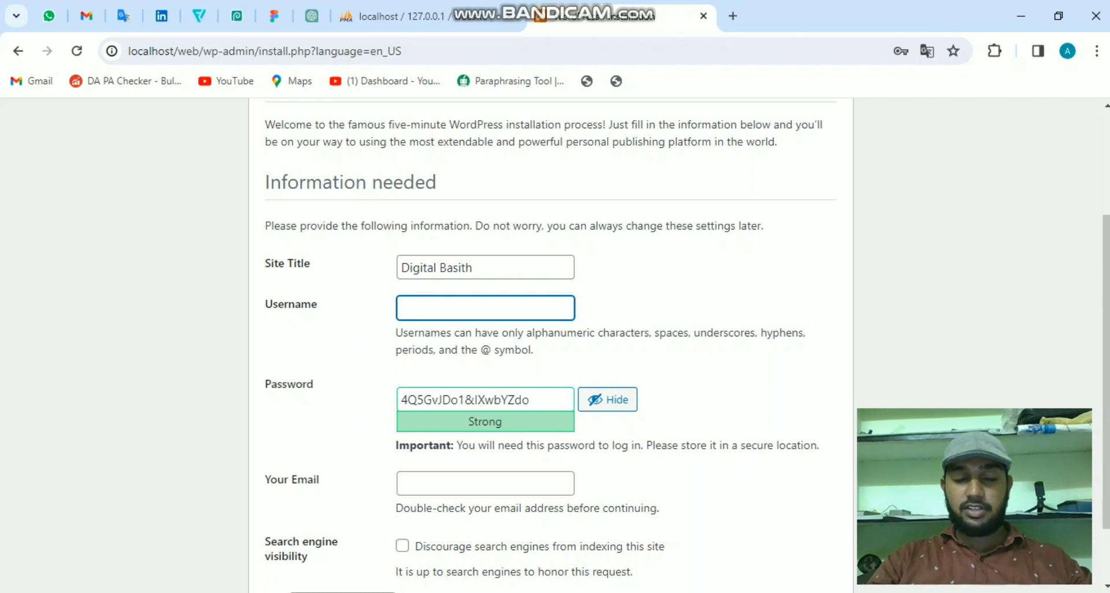
pyautogui.write('digital')
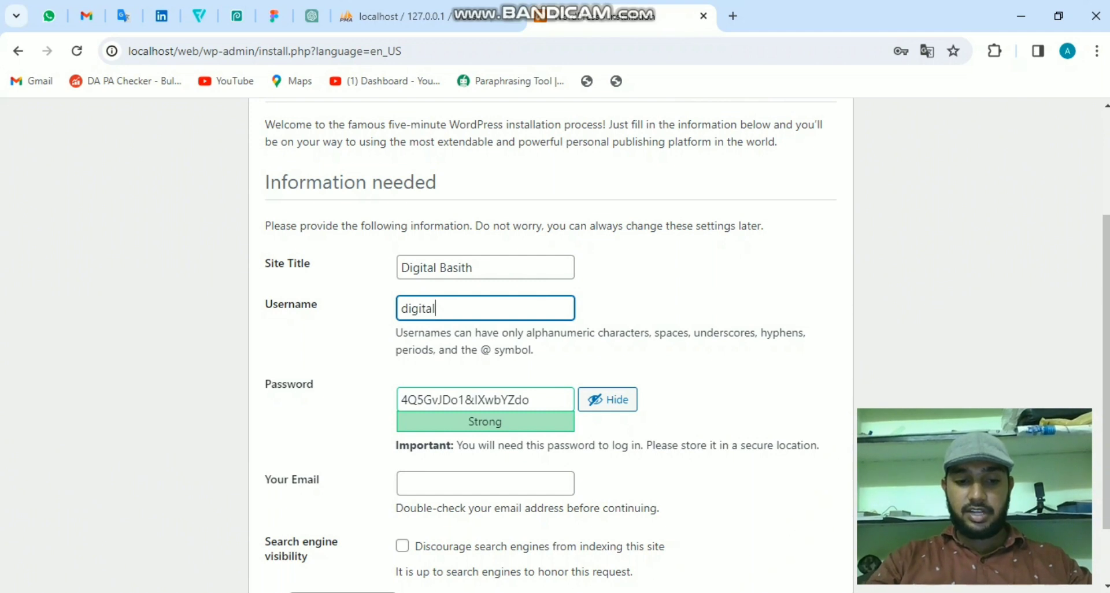
pyautogui.write('basith')
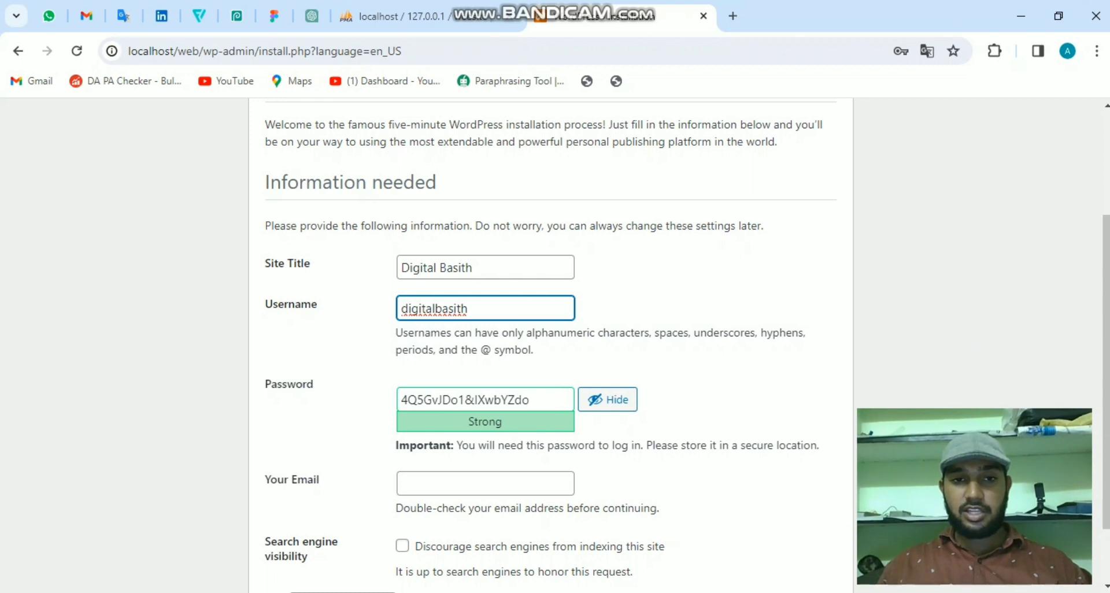
pyautogui.moveTo(530, 400); pyautogui.dragTo(401, 399)
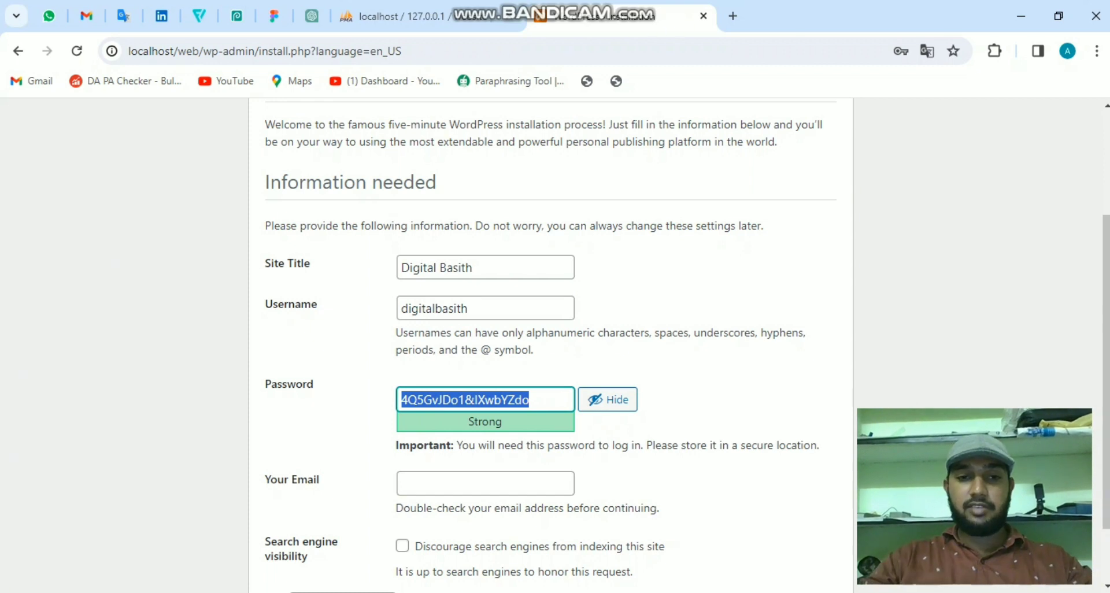
# - Replace the suggested password with a short one and confirm weak-password use
pyautogui.press('BackSpace')
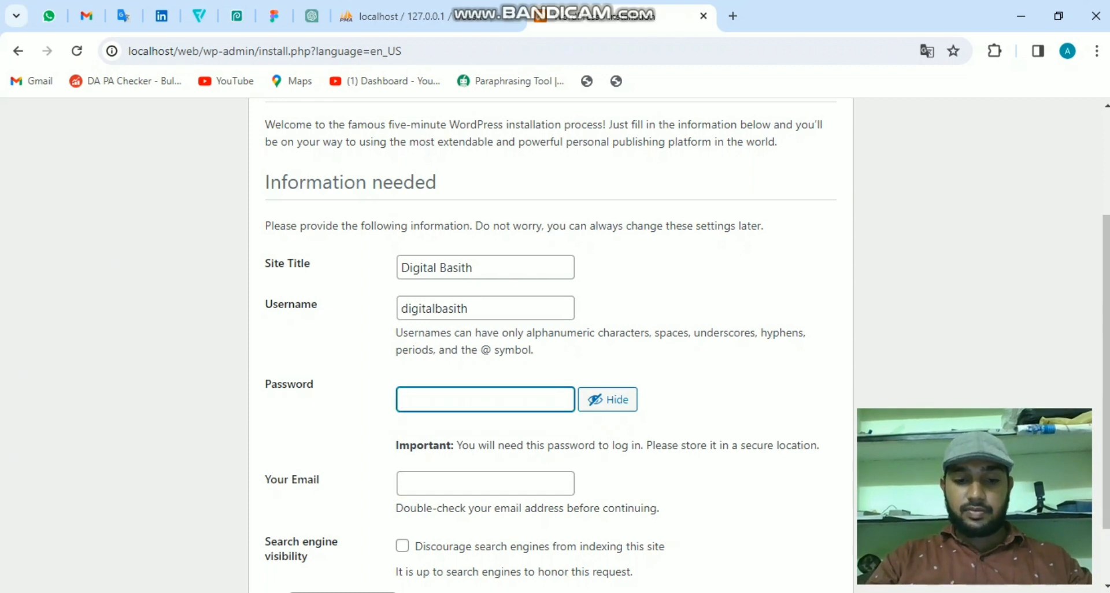
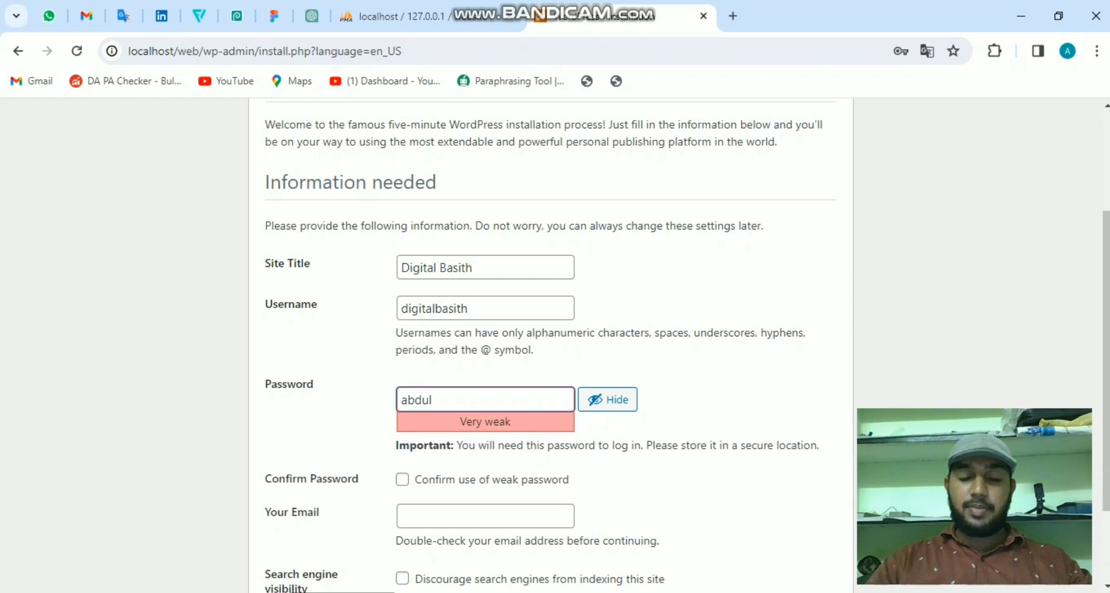
pyautogui.scroll(-1, 555, 347)
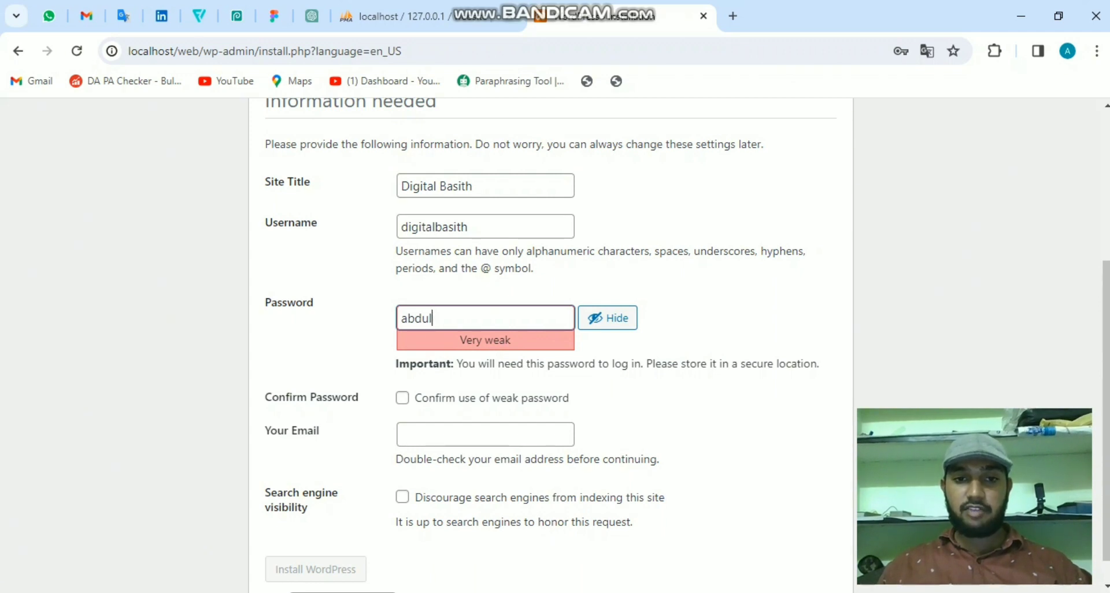
pyautogui.click(402, 398)
# - Fill in the admin e-mail address and submit the installation form
pyautogui.scroll(-1, 550, 347)
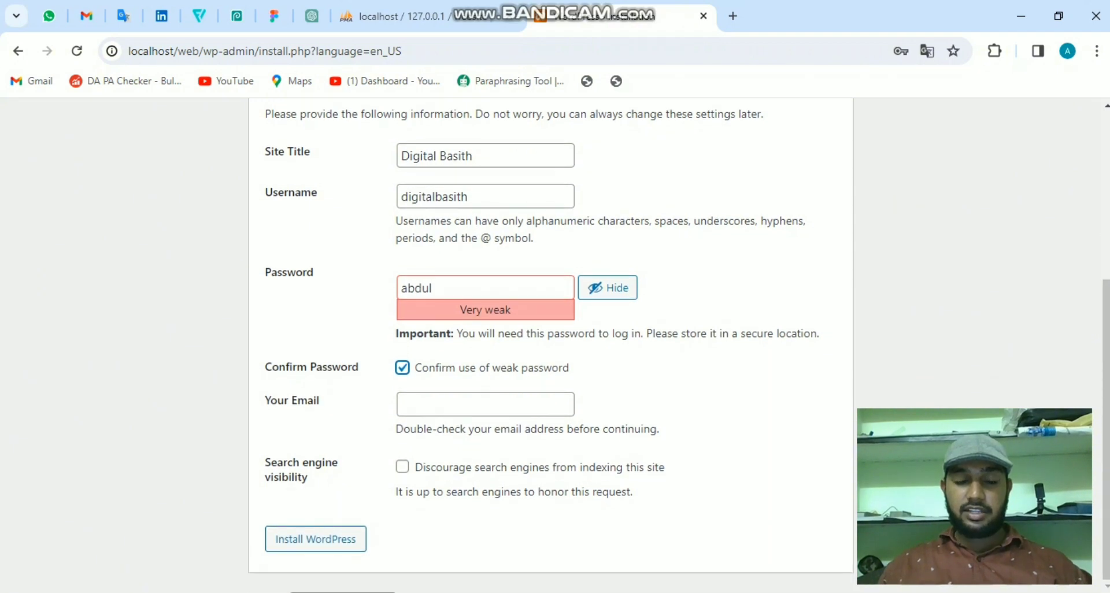
pyautogui.click(485, 404)
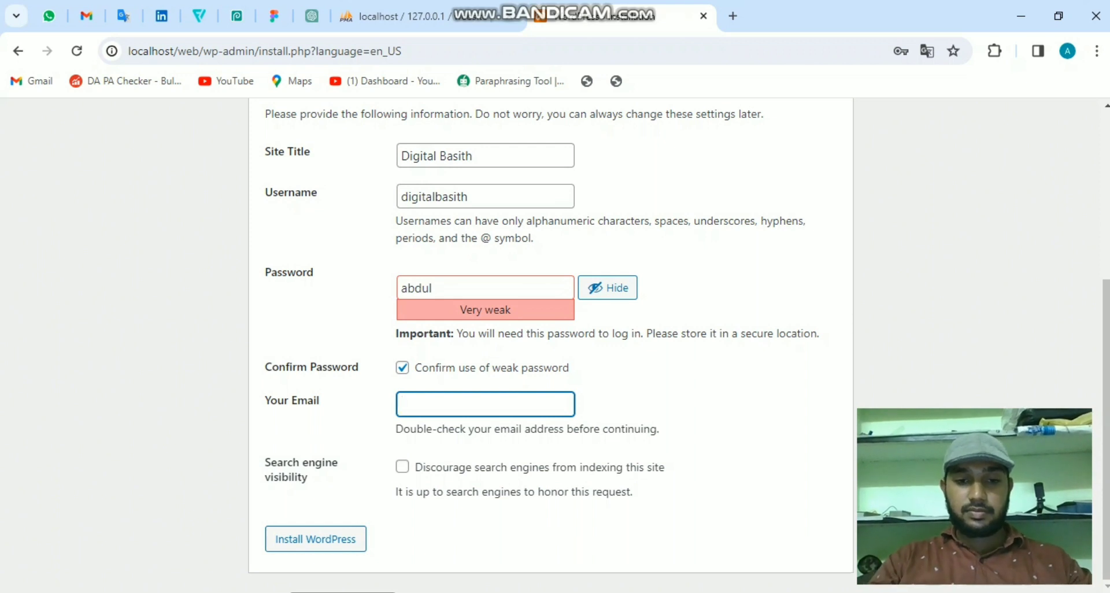
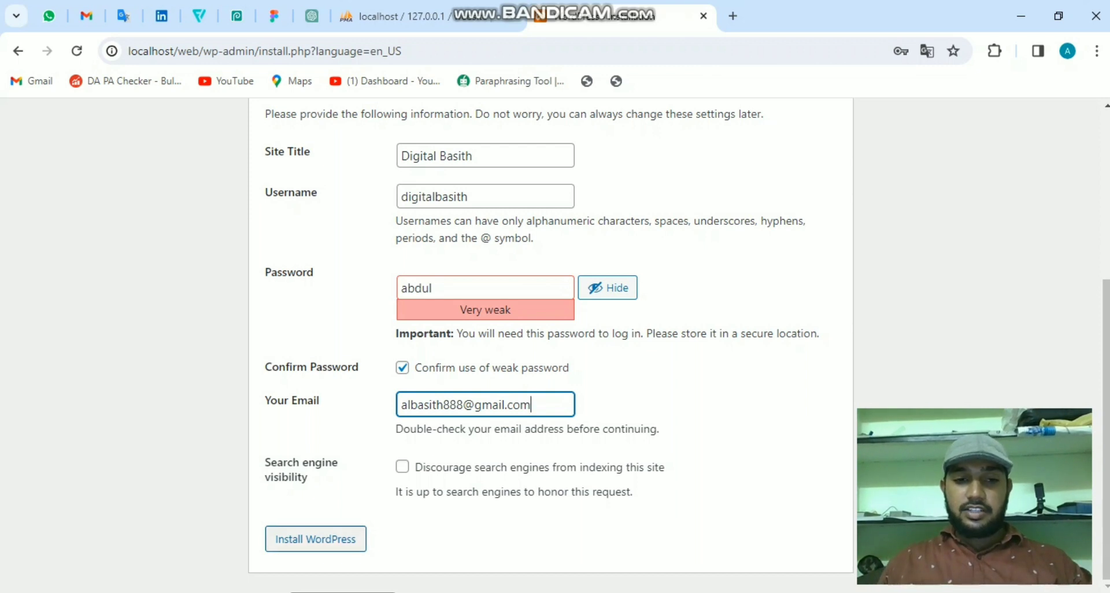
pyautogui.press('Return')
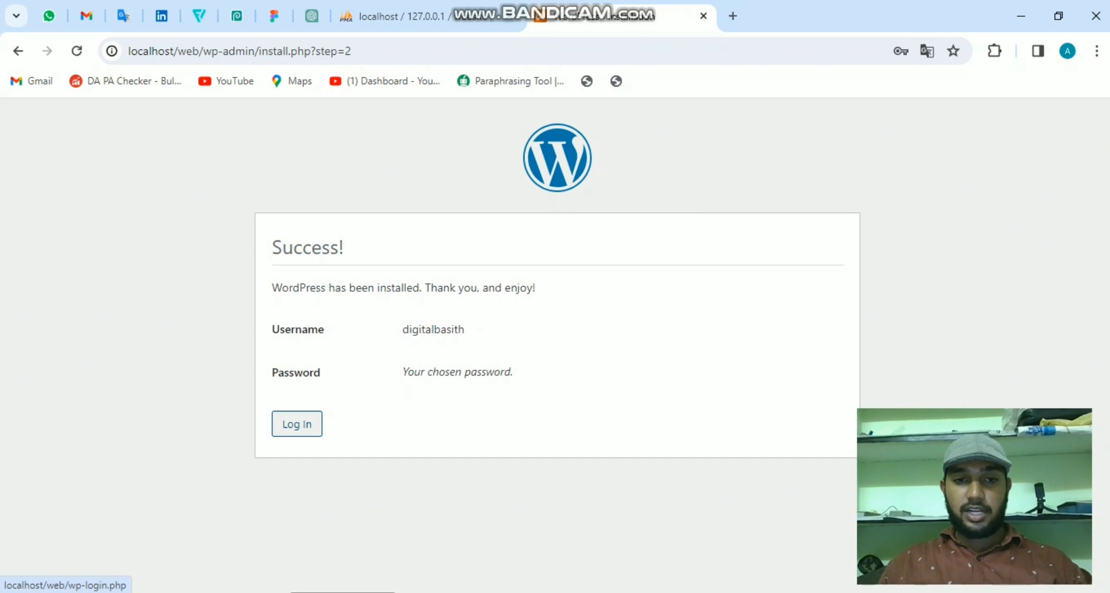
# - From the Success page, log in with the new admin username and password
pyautogui.click(296, 423)
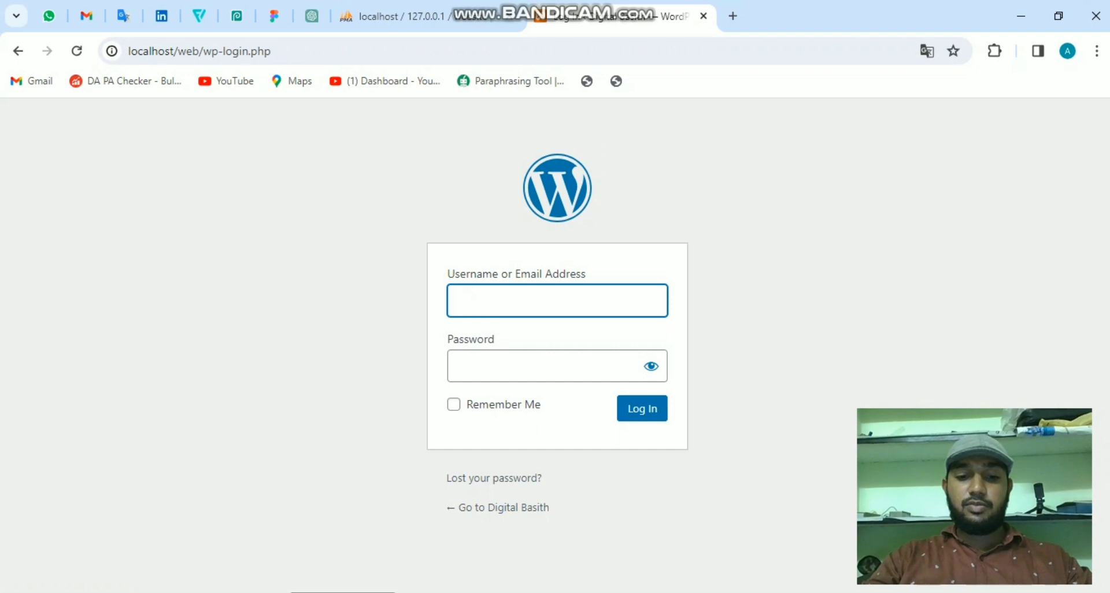
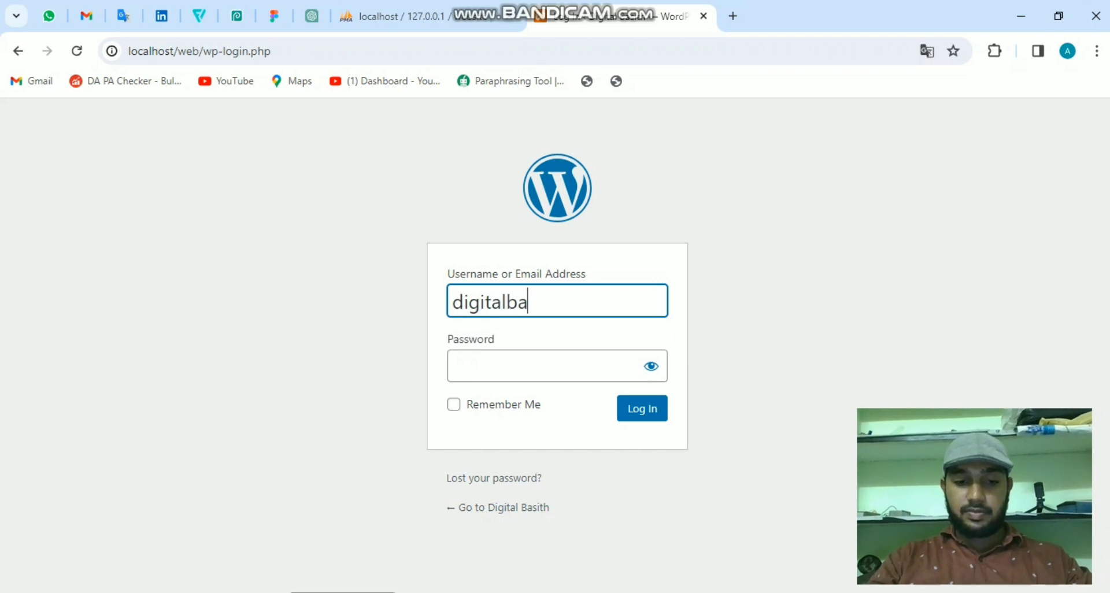
pyautogui.hotkey('ctrl', 'a')
pyautogui.press('Tab')
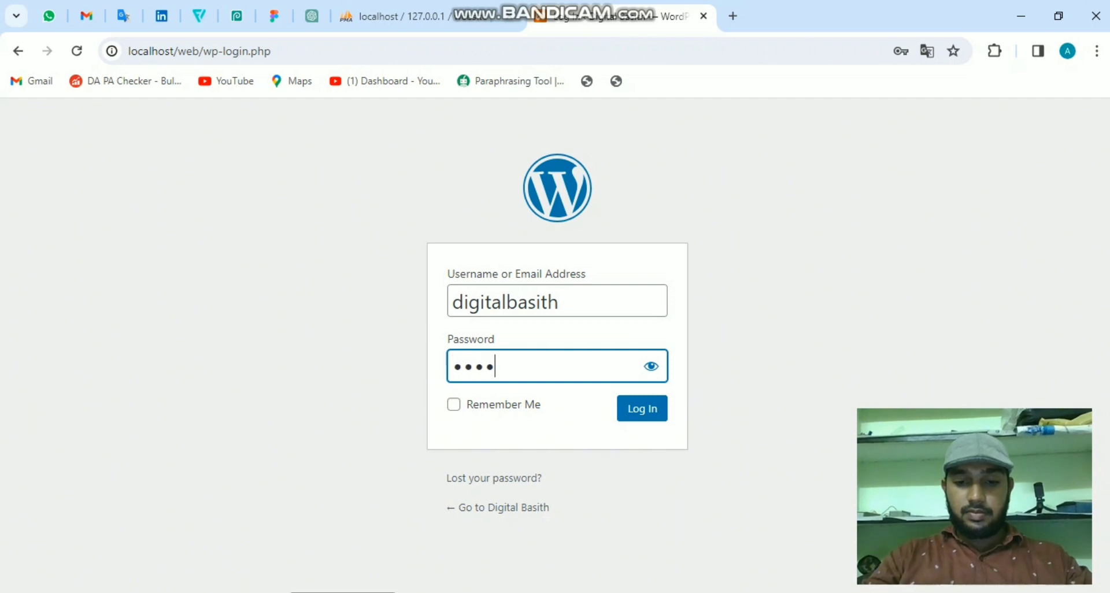
pyautogui.press('Tab')
pyautogui.press('Tab')
pyautogui.press('Tab')
pyautogui.press('Return')
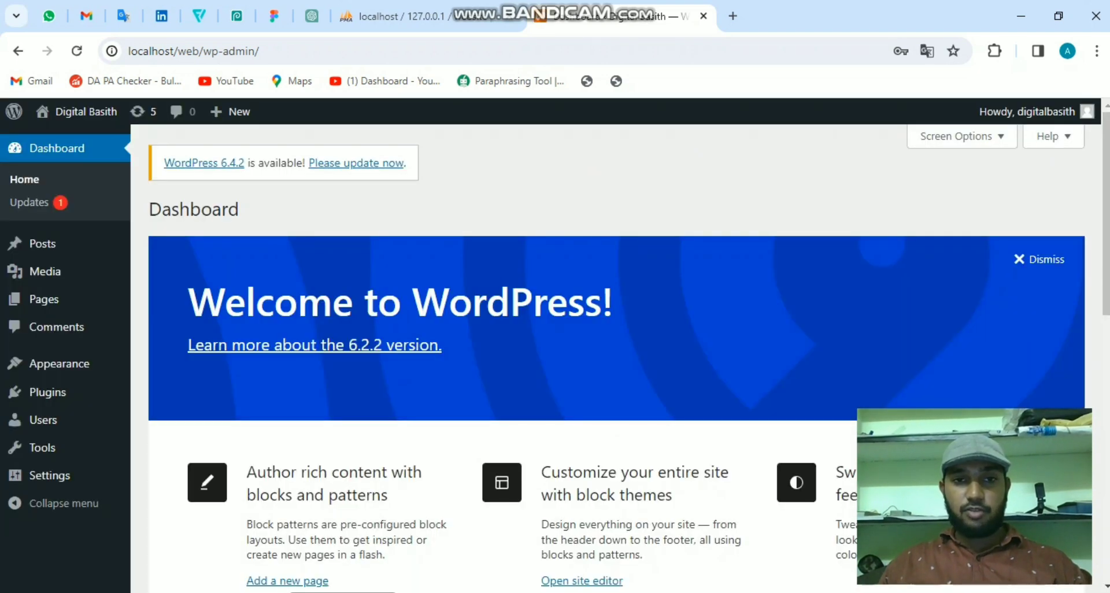
# - Look over the Dashboard, open the Plugins page, then switch to XAMPP Control Panel
pyautogui.scroll(-3, 617, 358)
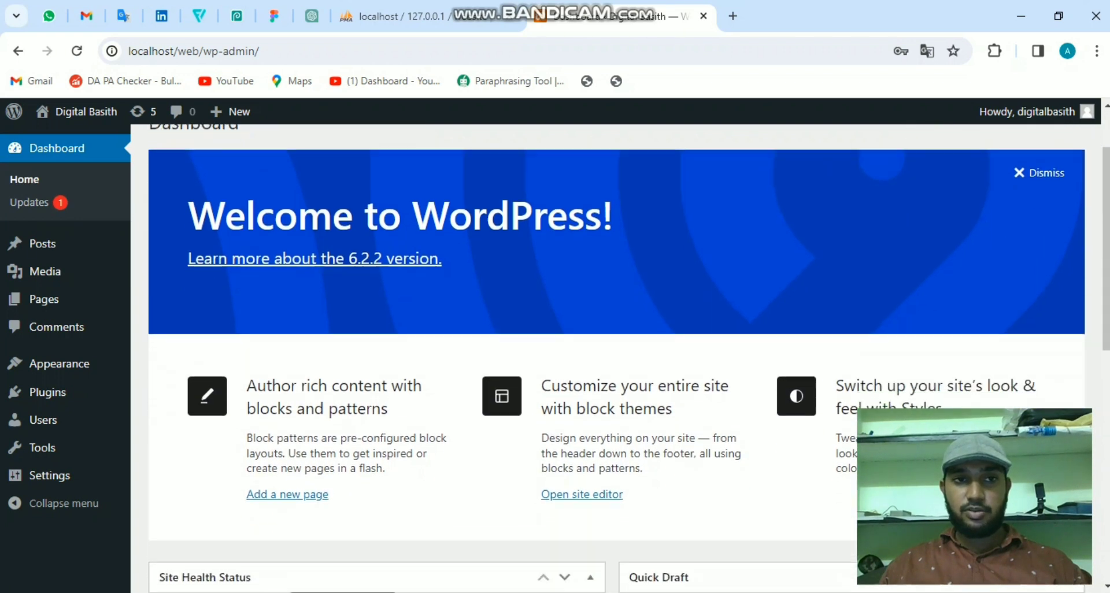
pyautogui.scroll(-5, 616, 358)
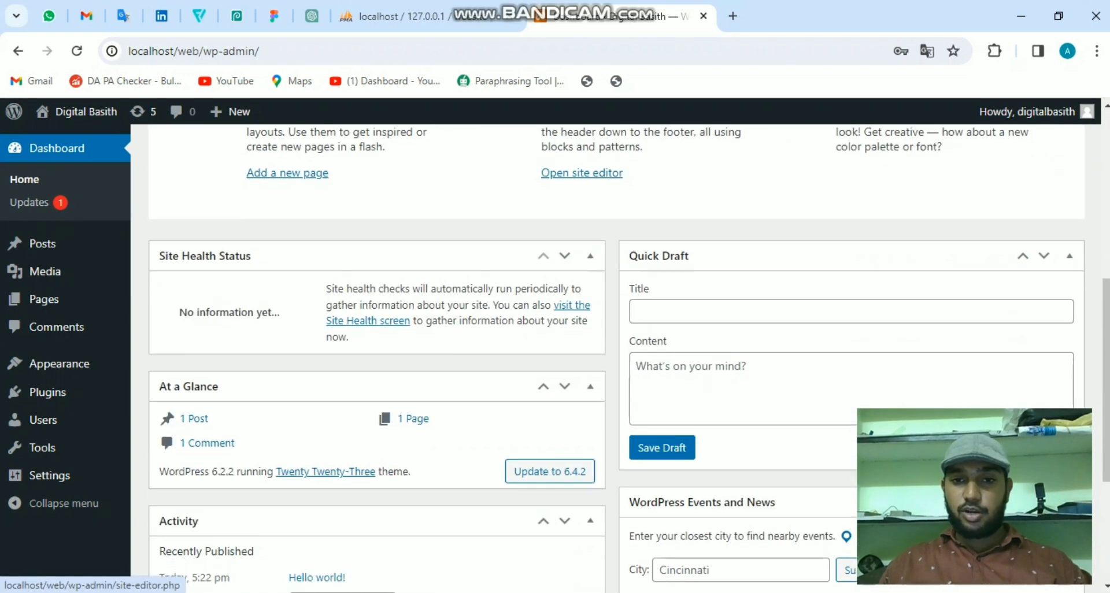
pyautogui.scroll(8, 616, 358)
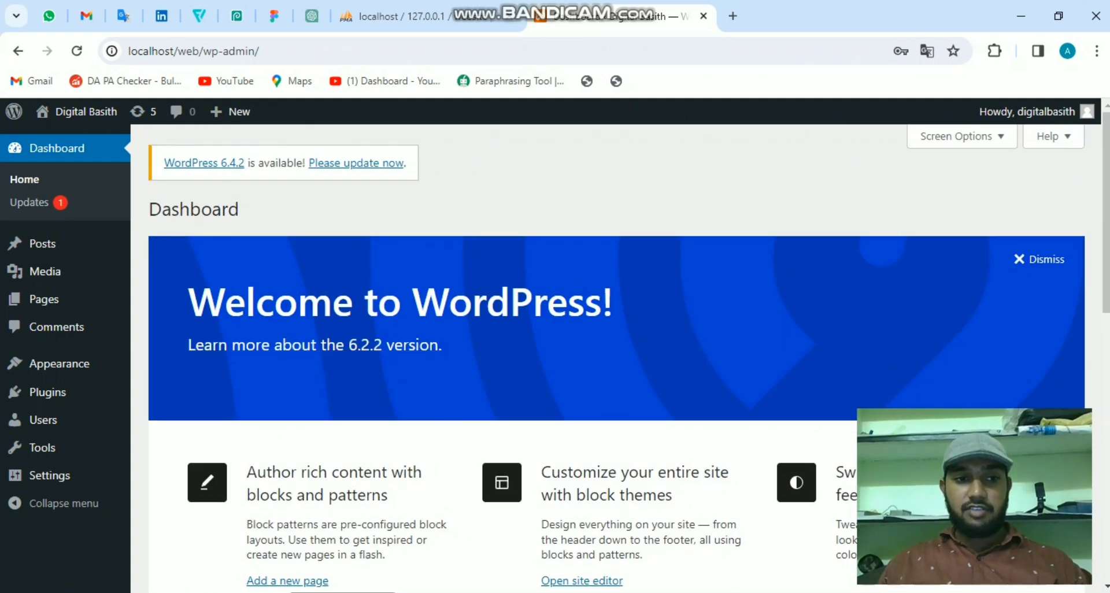
pyautogui.click(47, 392)
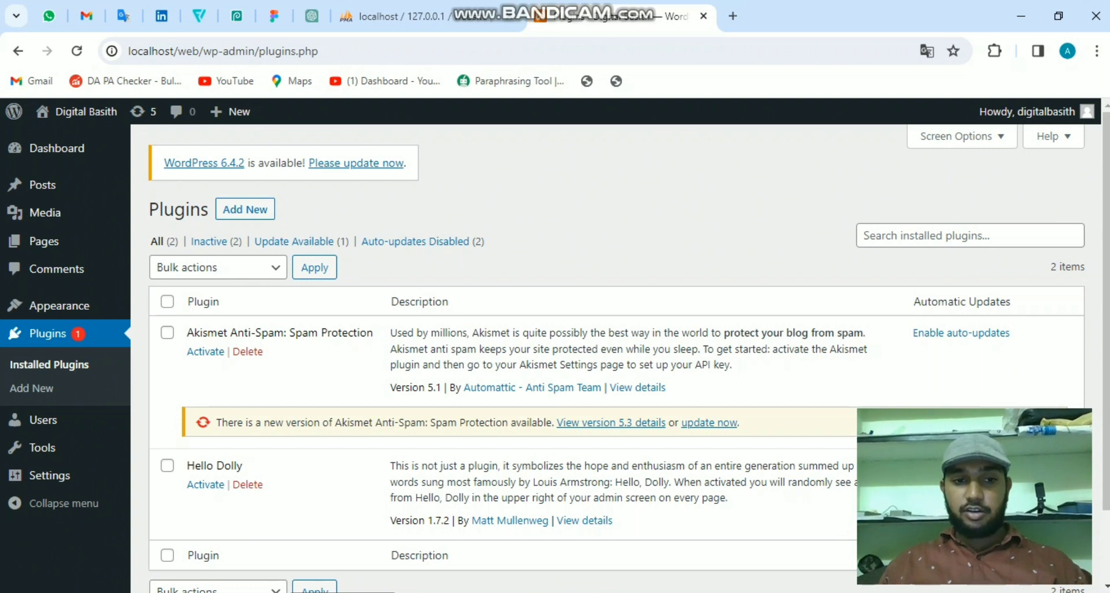
pyautogui.hotkey('alt', 'Tab')
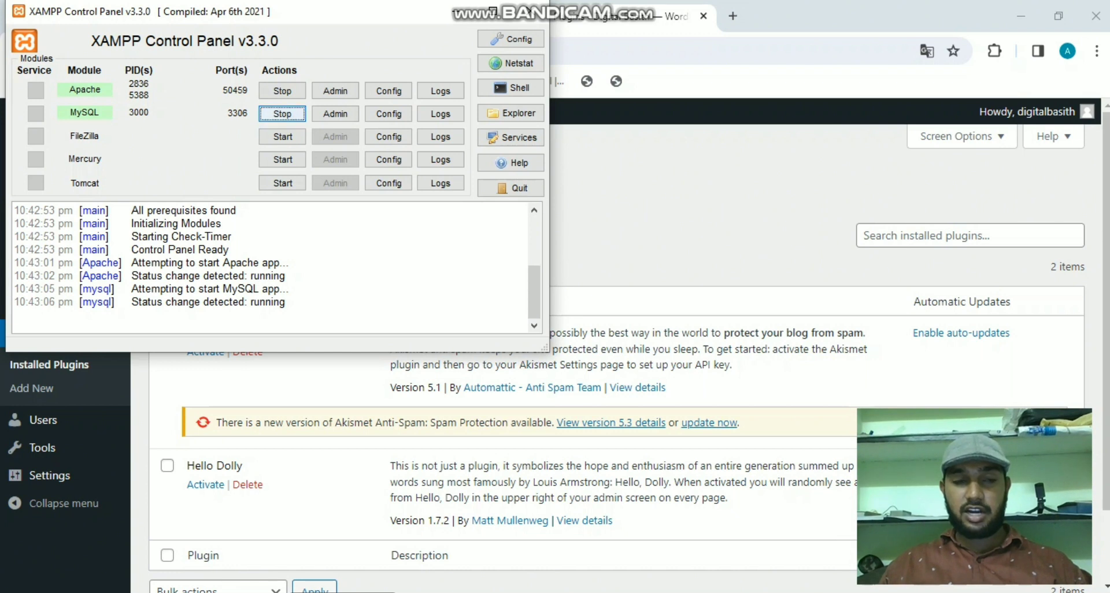
# - Stop MySQL and reload the Plugins page to show the database connection error
pyautogui.click(282, 113)
pyautogui.hotkey('alt', 'Tab')
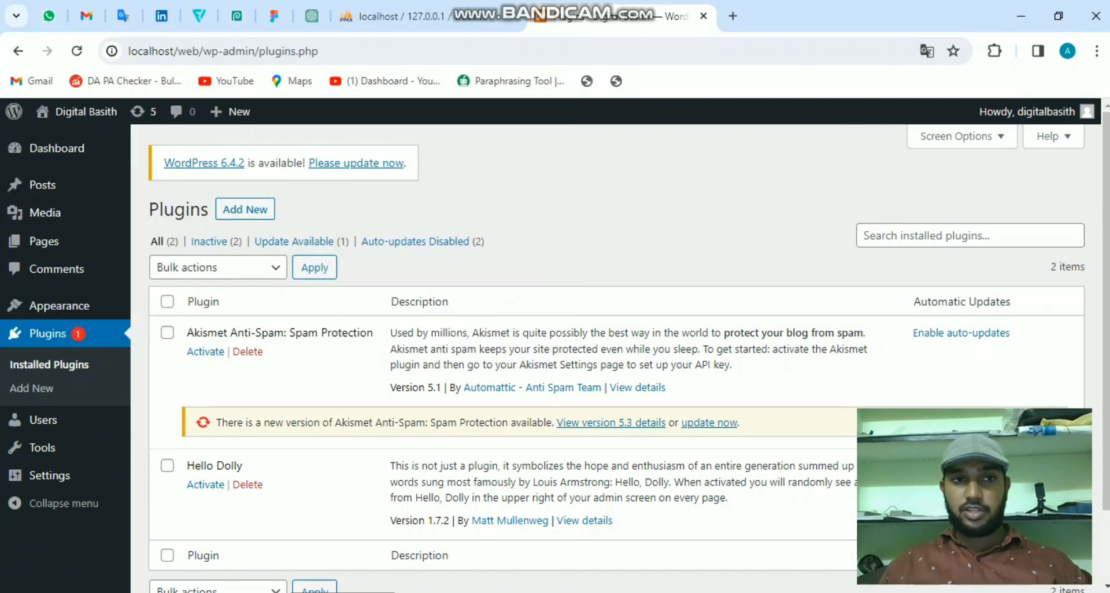
pyautogui.press('F5')
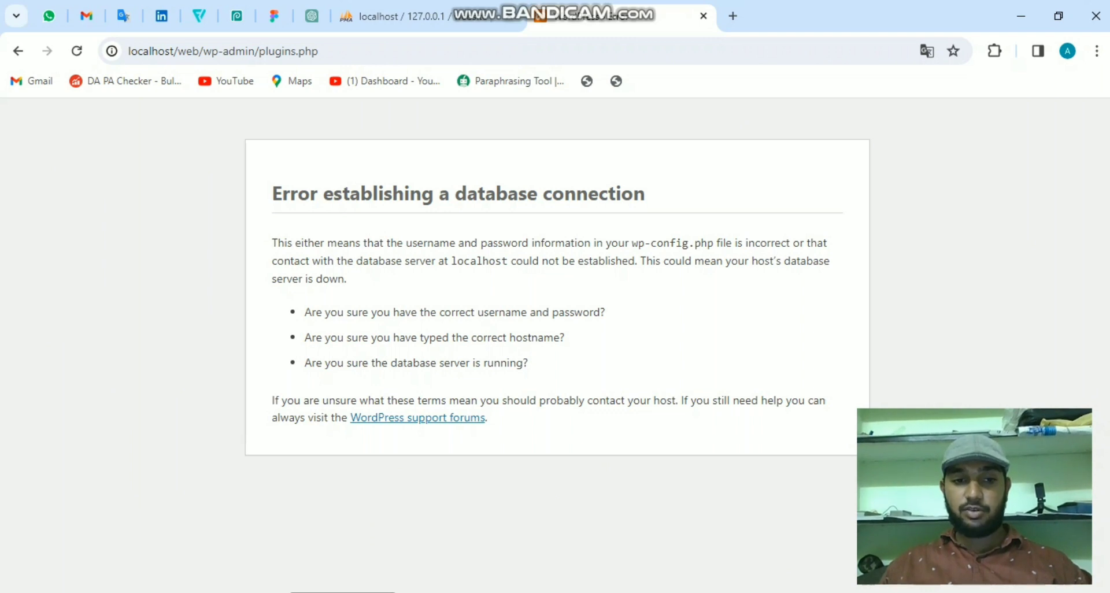
# - Start MySQL again and reload the Plugins page in the browser
pyautogui.hotkey('alt', 'Tab')
pyautogui.press('space')
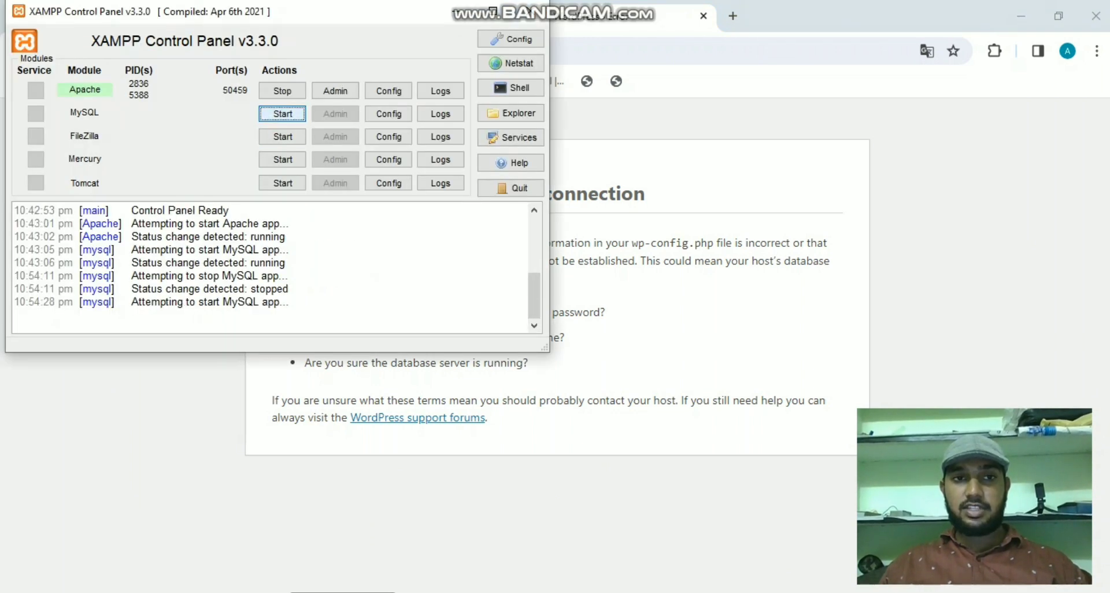
pyautogui.hotkey('alt', 'Tab')
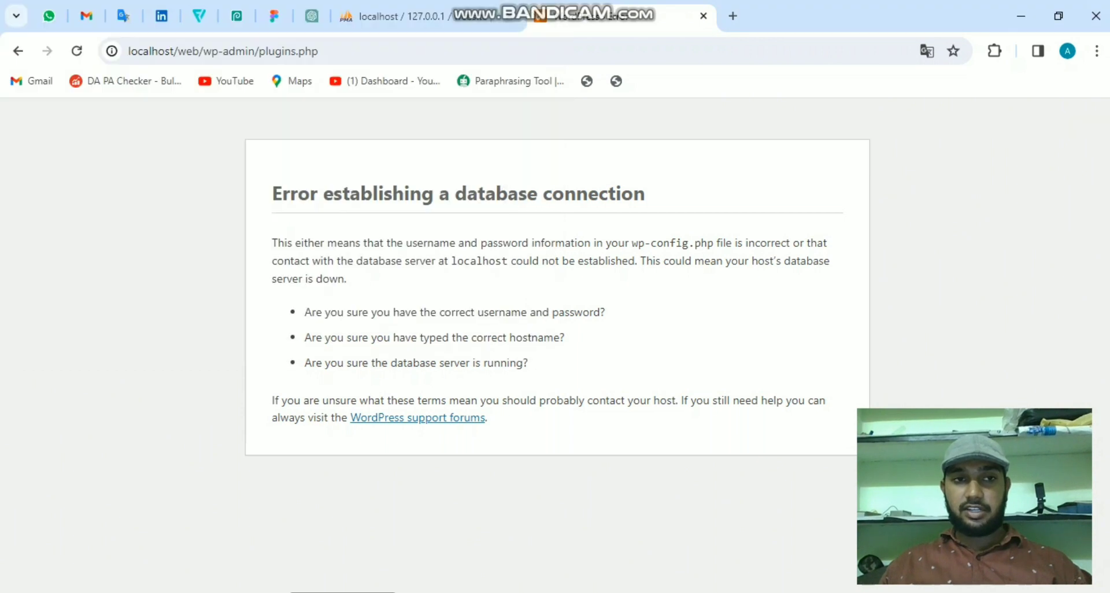
pyautogui.press('F5')
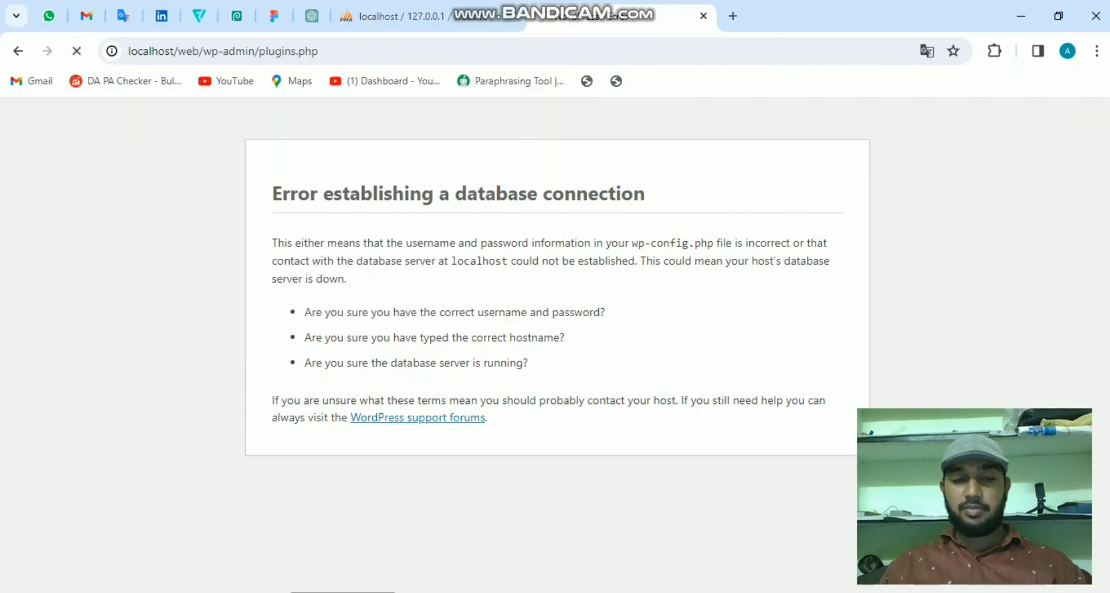